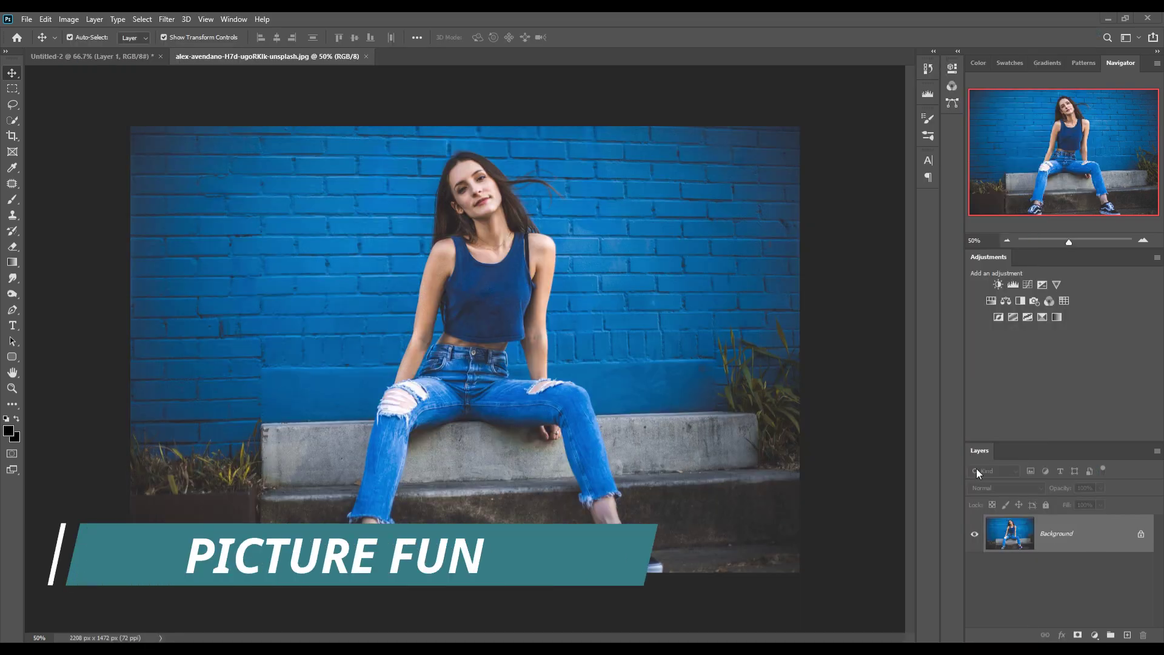
Duplicate the Background layer to create a Background copy layer above it
{"action": "right_click", "coordinate": [1090, 535]}
{"action": "left_click", "coordinate": [1088, 406]}
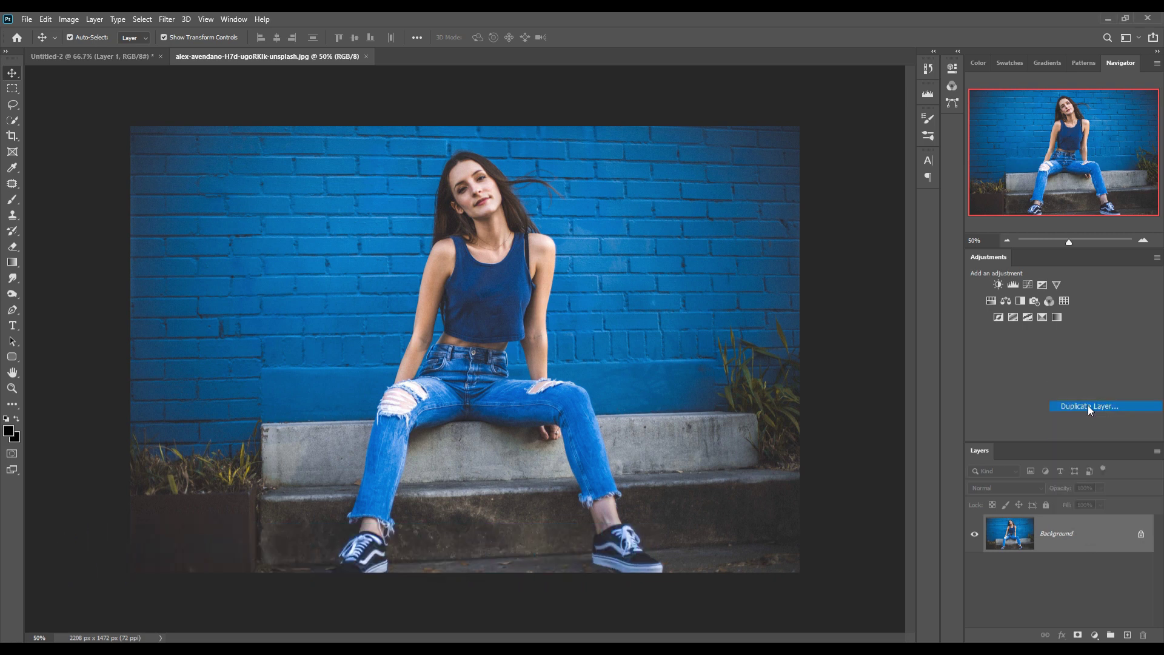
{"action": "left_click", "coordinate": [683, 191]}
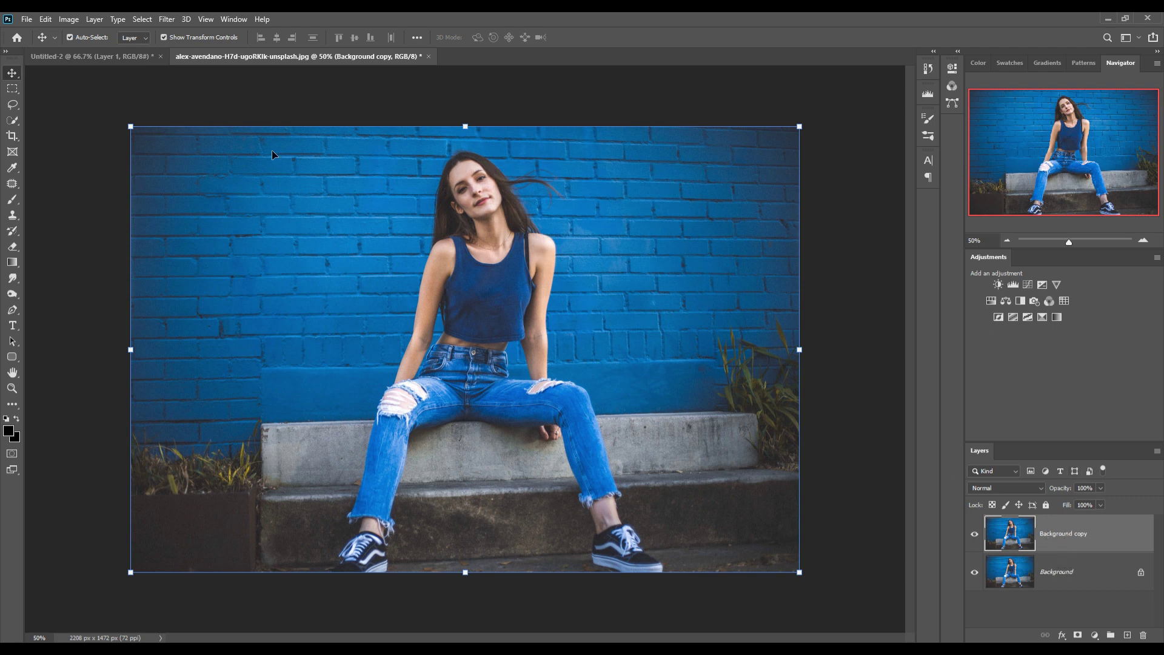
Add a small yellow 'PHOTOSHOP' text layer on the brick wall left of the woman
{"action": "left_click", "coordinate": [9, 326]}
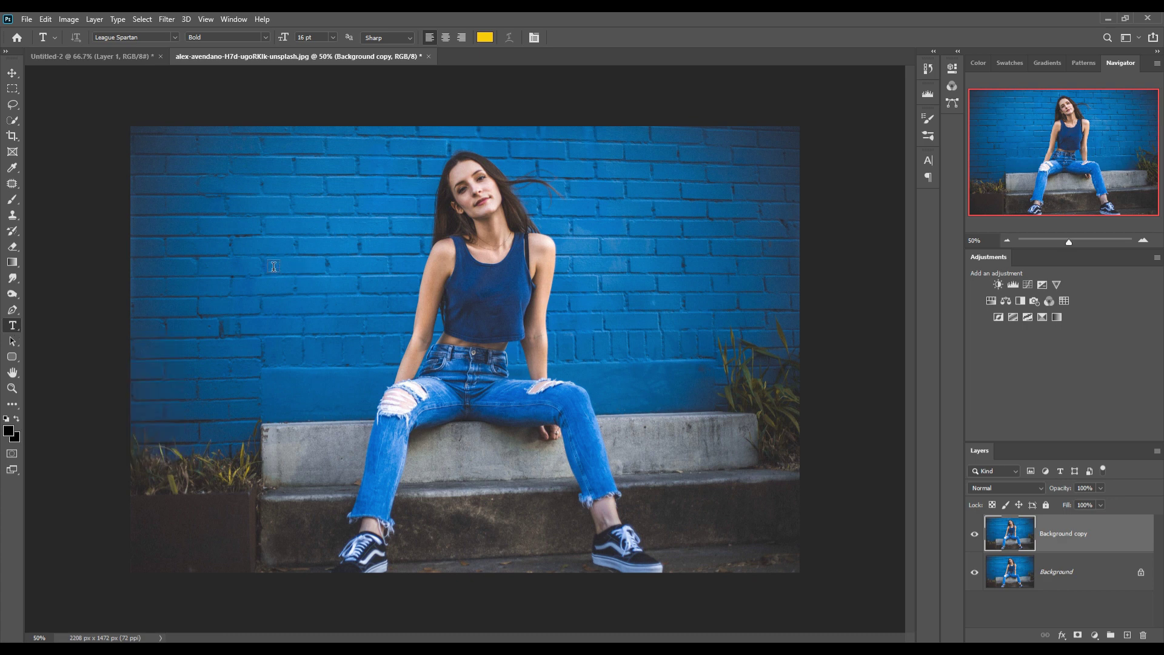
{"action": "left_click", "coordinate": [281, 302]}
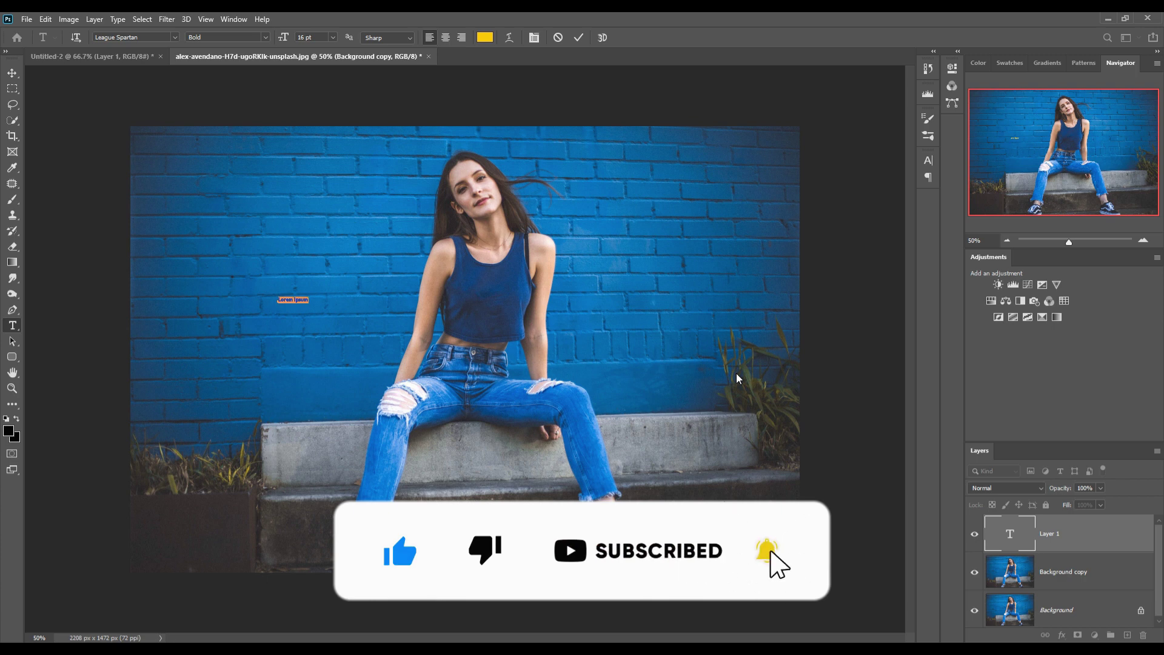
{"action": "type", "text": "SHOP"}
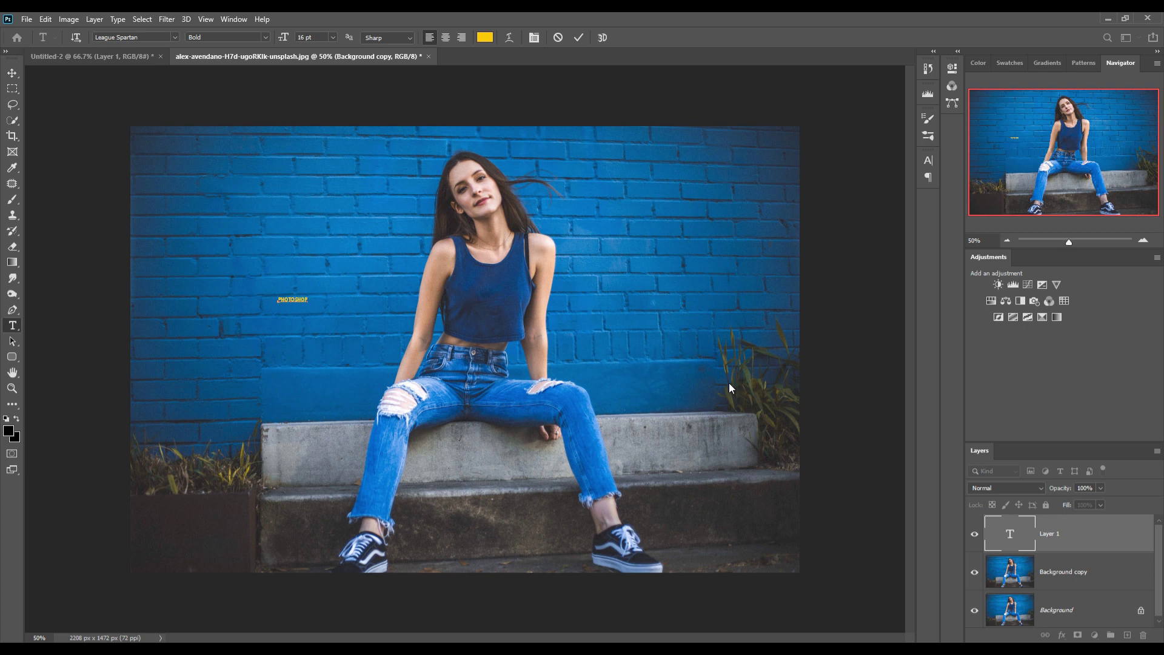
{"action": "left_click", "coordinate": [13, 73]}
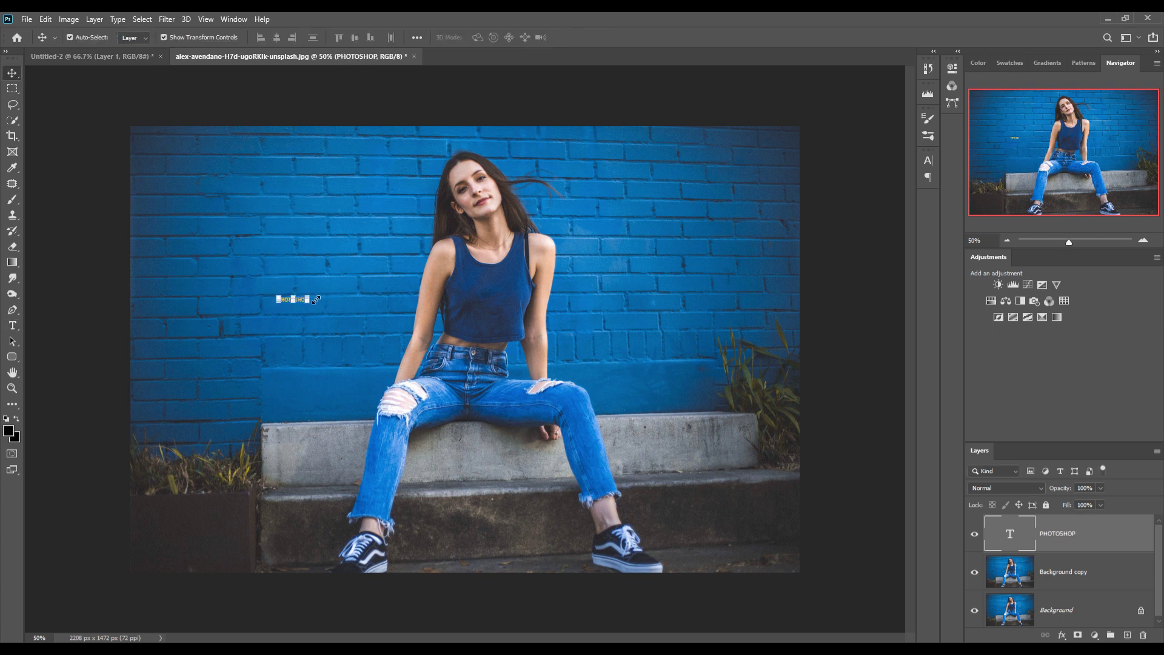
Scale the PHOTOSHOP text into a large headline across the wall at chest height and commit
{"action": "left_click_drag", "start_coordinate": [316, 297], "coordinate": [690, 217]}
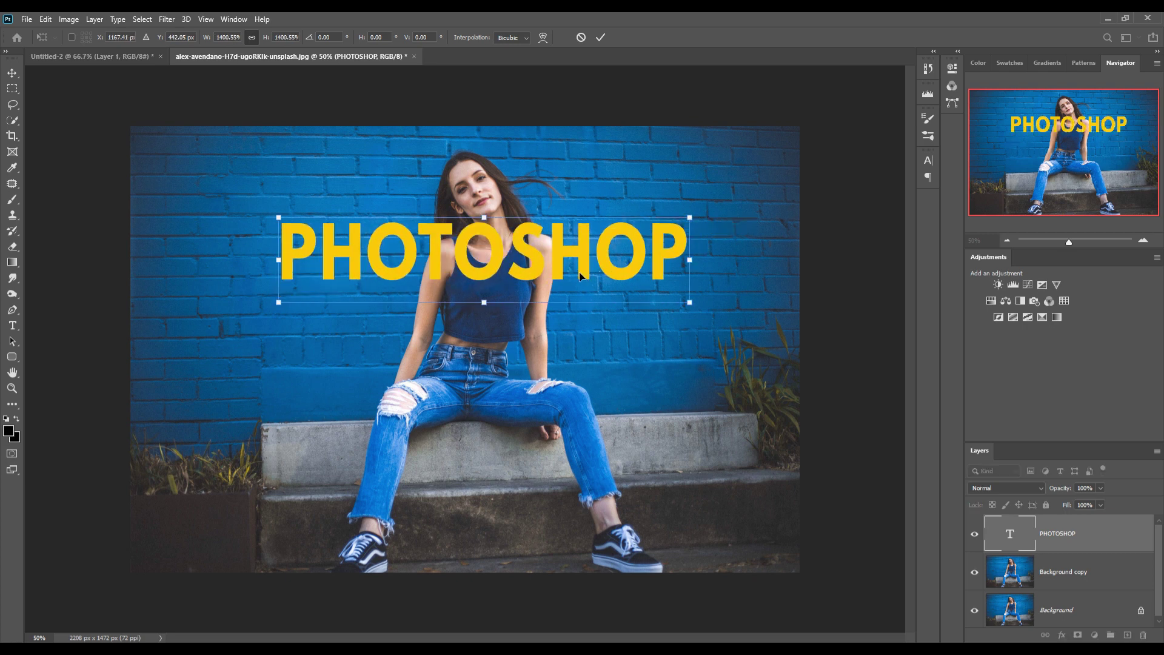
{"action": "left_click_drag", "start_coordinate": [580, 276], "coordinate": [568, 313]}
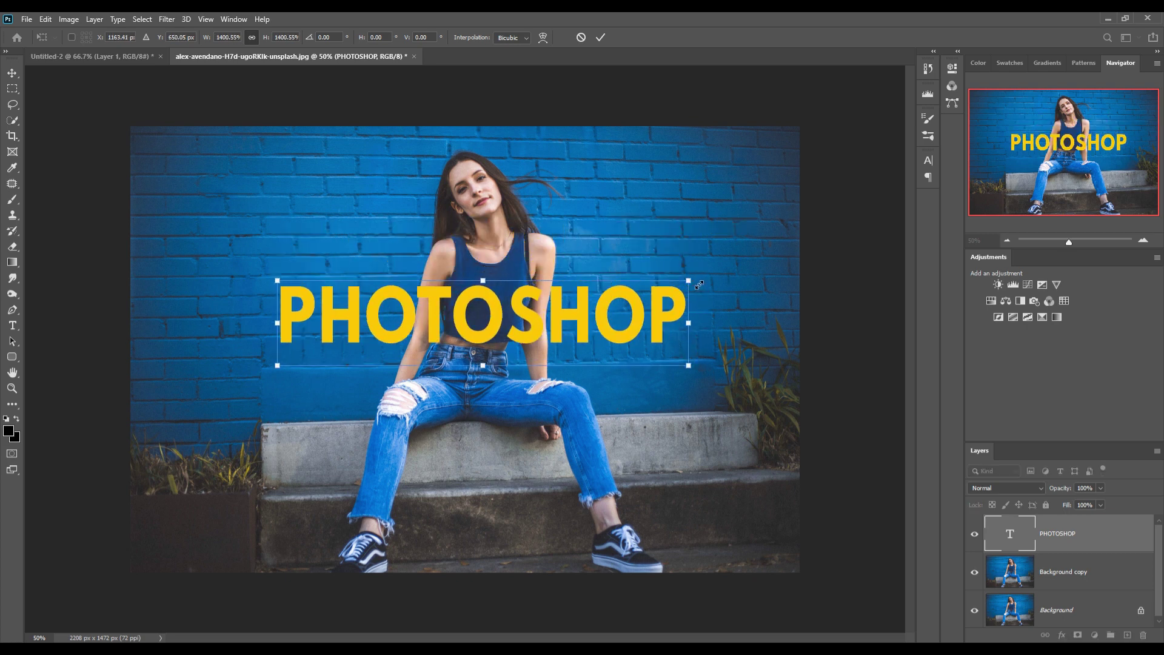
{"action": "left_click_drag", "start_coordinate": [699, 285], "coordinate": [708, 282]}
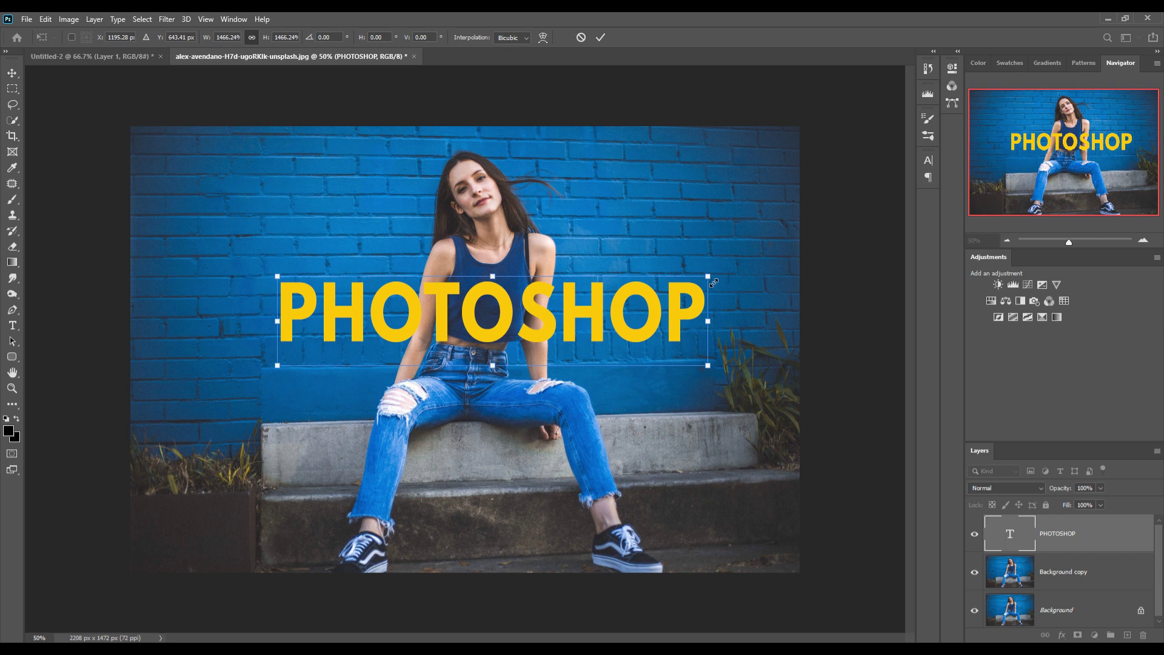
{"action": "left_click_drag", "start_coordinate": [716, 282], "coordinate": [738, 269]}
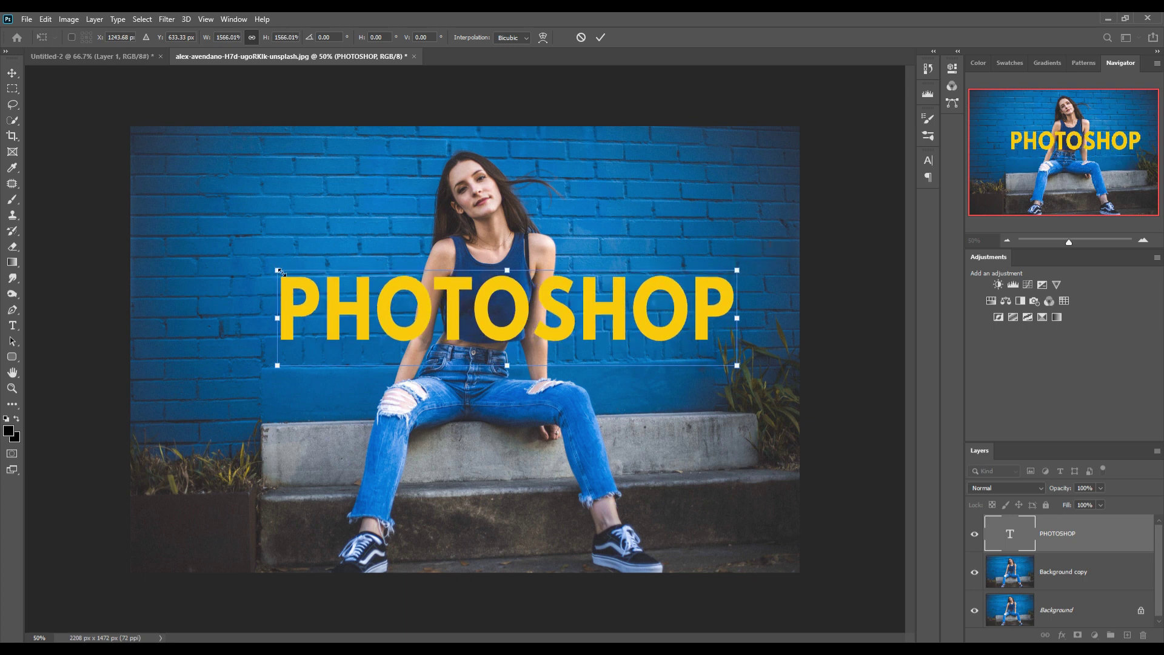
{"action": "left_click_drag", "start_coordinate": [280, 272], "coordinate": [230, 261]}
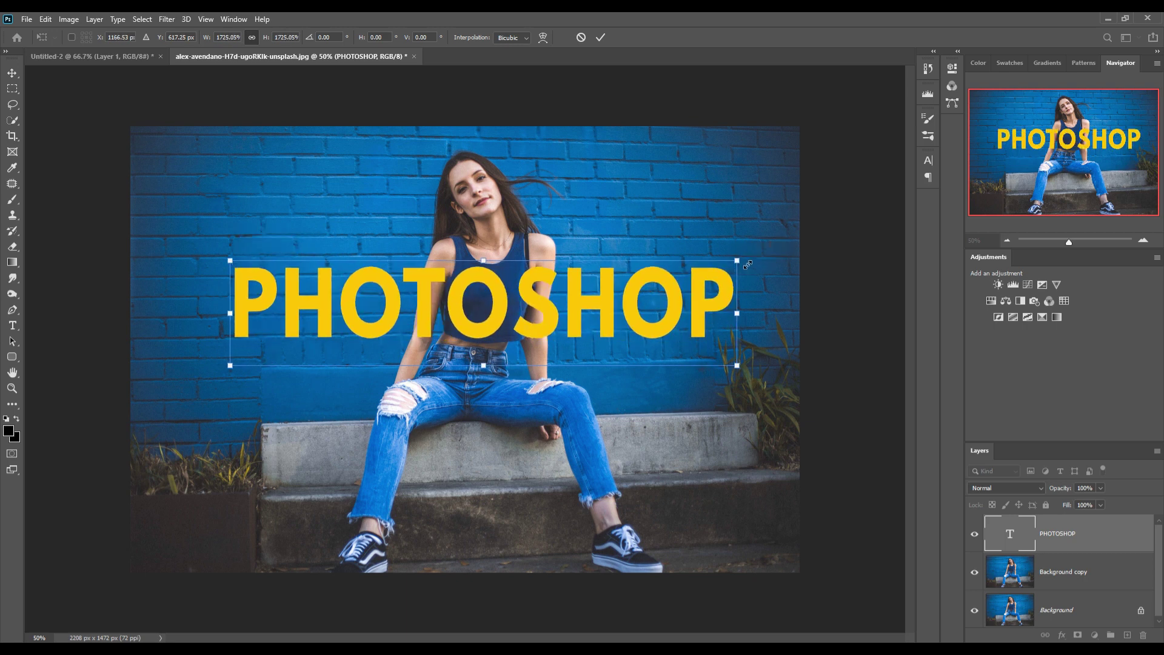
{"action": "left_click_drag", "start_coordinate": [748, 266], "coordinate": [758, 261]}
{"action": "left_click_drag", "start_coordinate": [603, 305], "coordinate": [600, 310]}
{"action": "left_click", "coordinate": [600, 37]}
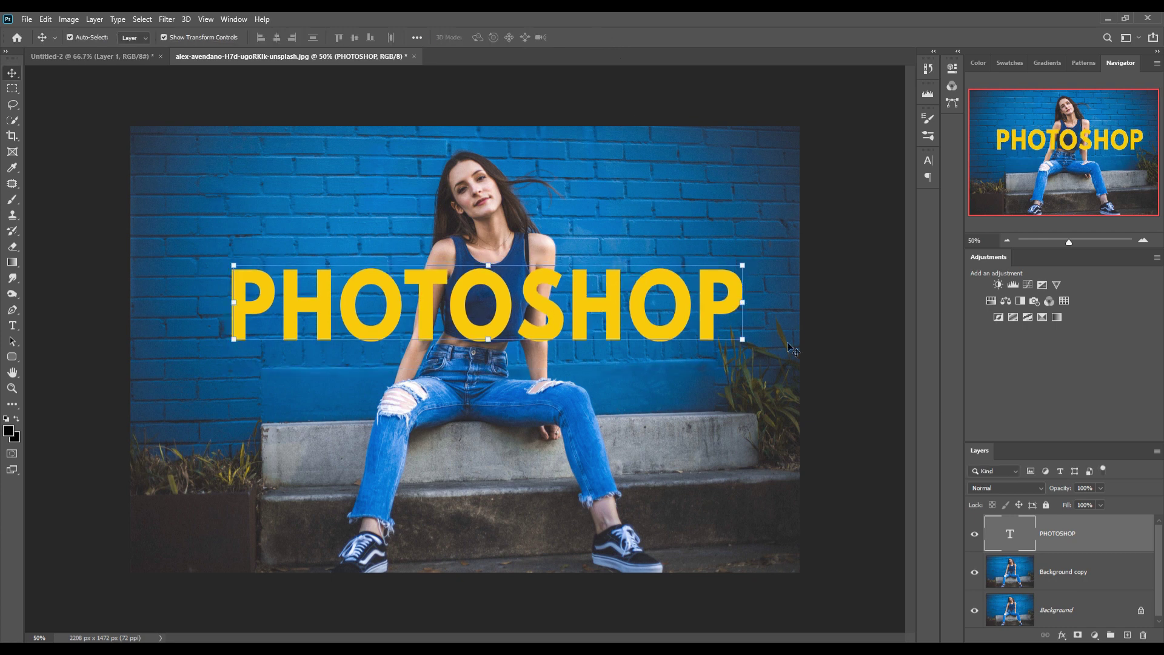
Set the PHOTOSHOP text layer's blend mode to Overlay
{"action": "left_click", "coordinate": [1038, 489]}
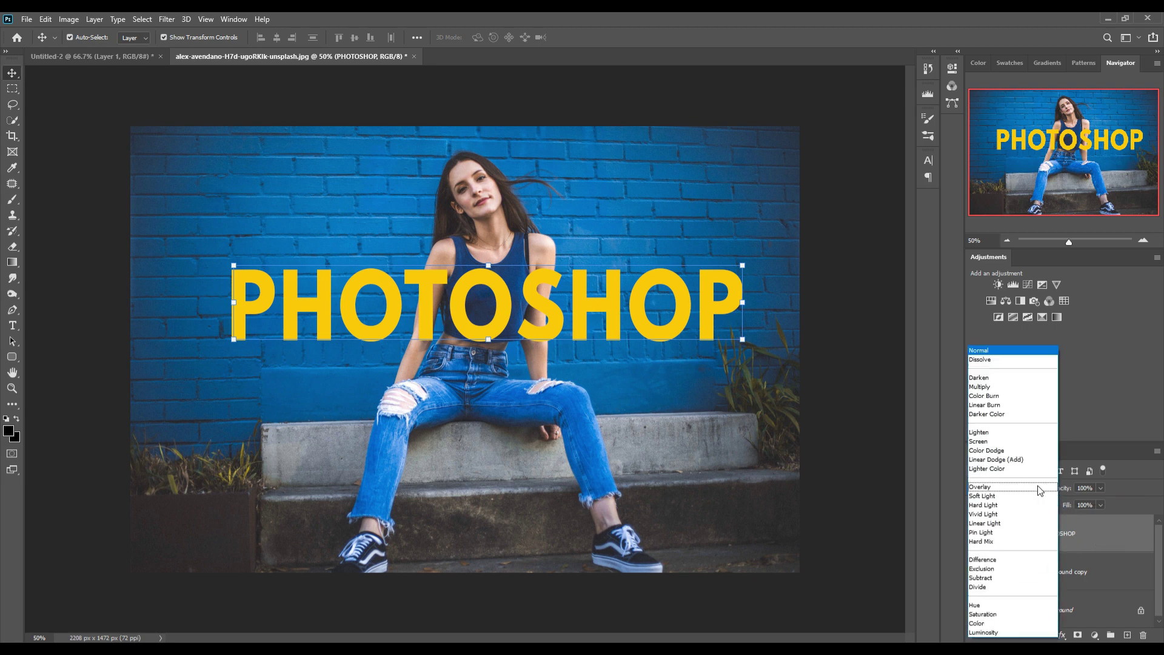
{"action": "left_click", "coordinate": [997, 491]}
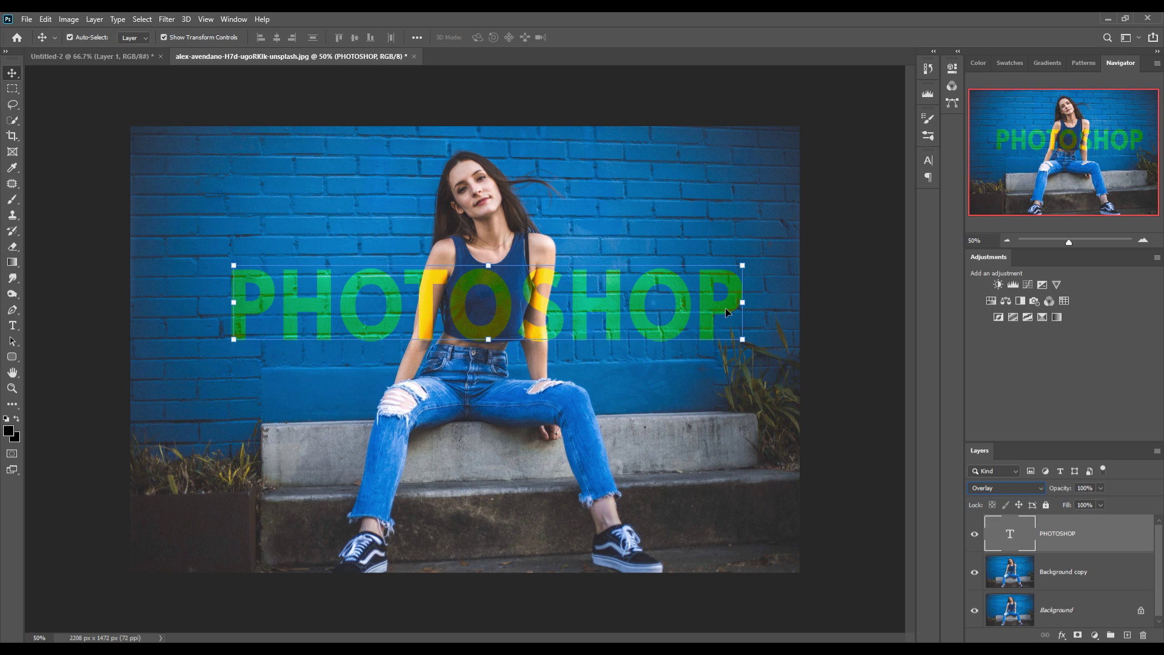
Enable Bevel & Emboss in the text's Layer Style dialog, moved clear of the lettering
{"action": "left_click", "coordinate": [1062, 635]}
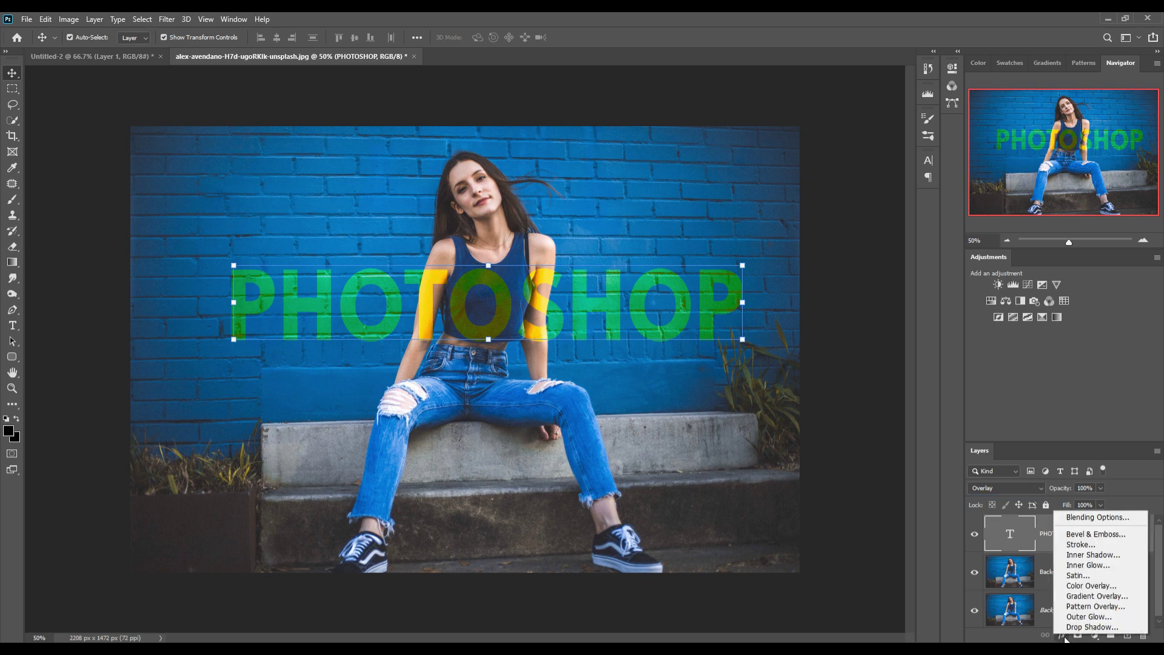
{"action": "key", "text": "Escape"}
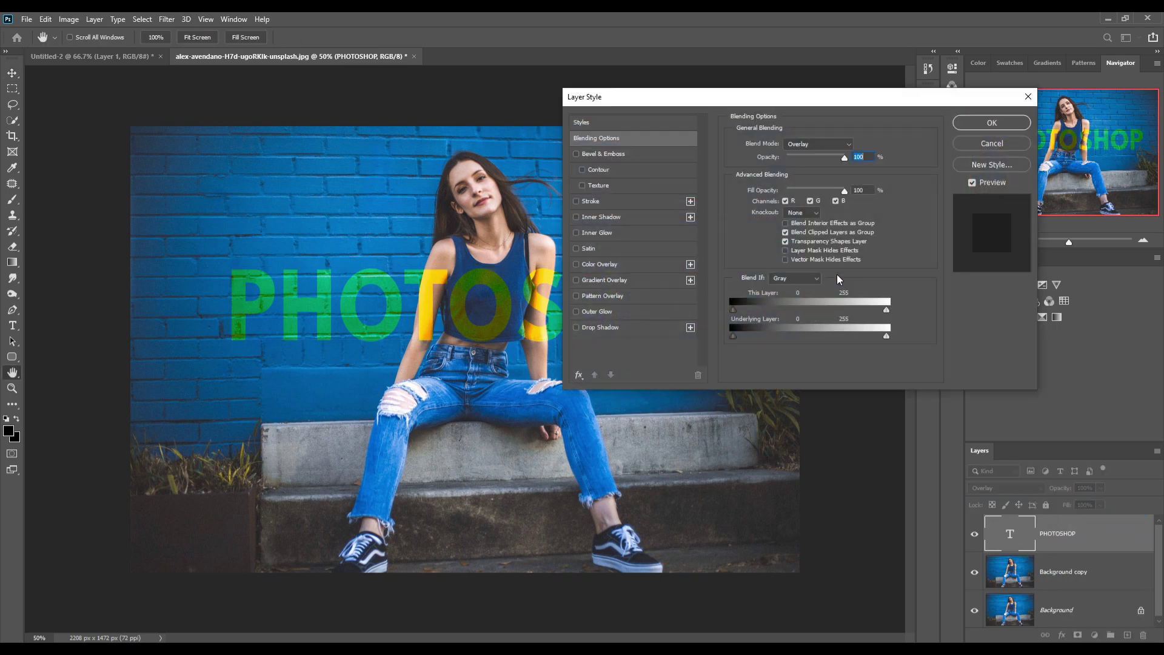
{"action": "left_click_drag", "start_coordinate": [745, 93], "coordinate": [873, 236]}
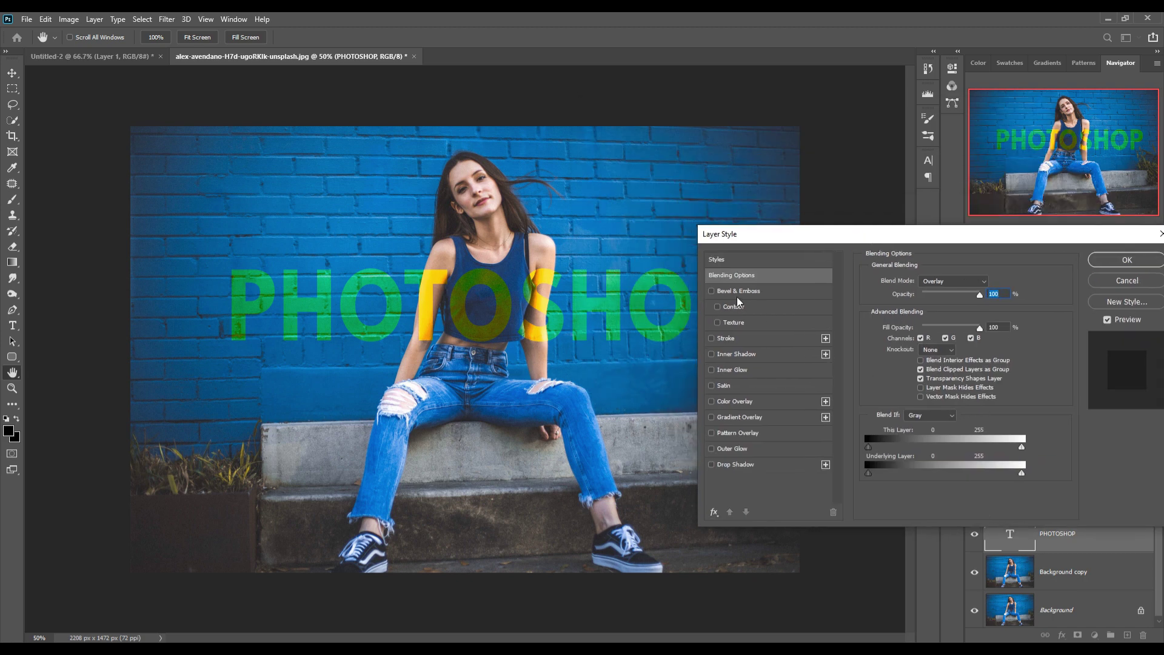
{"action": "left_click", "coordinate": [712, 291]}
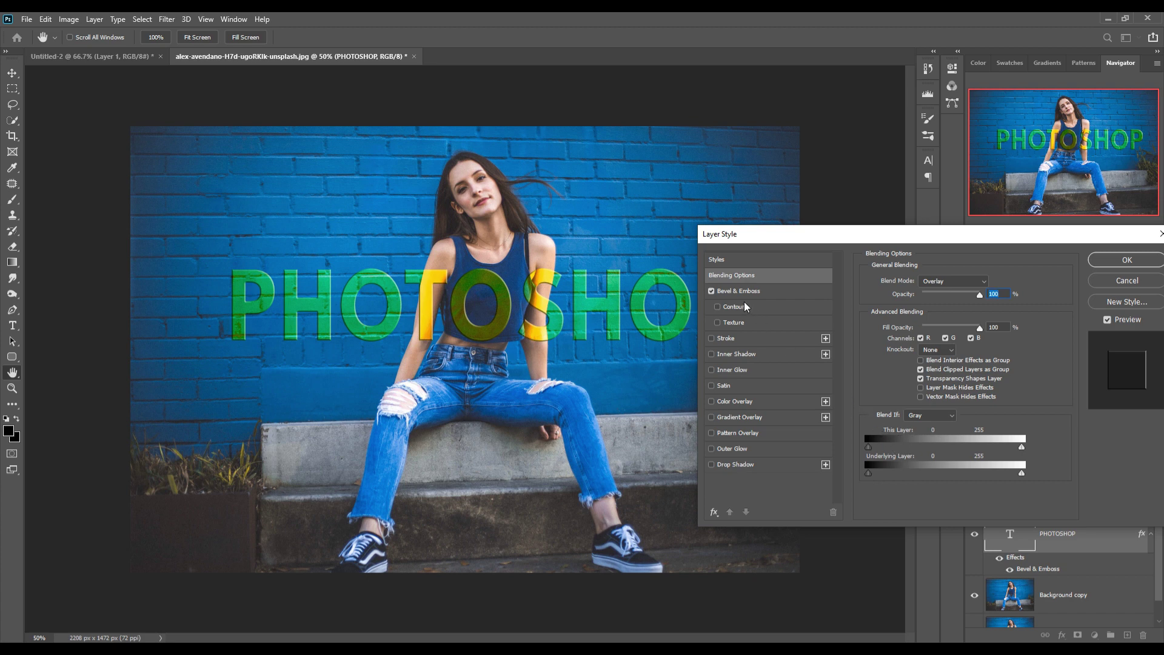
Raise the bevel Depth to 886% and keep Direction Up after comparing it with Down
{"action": "left_click", "coordinate": [759, 297]}
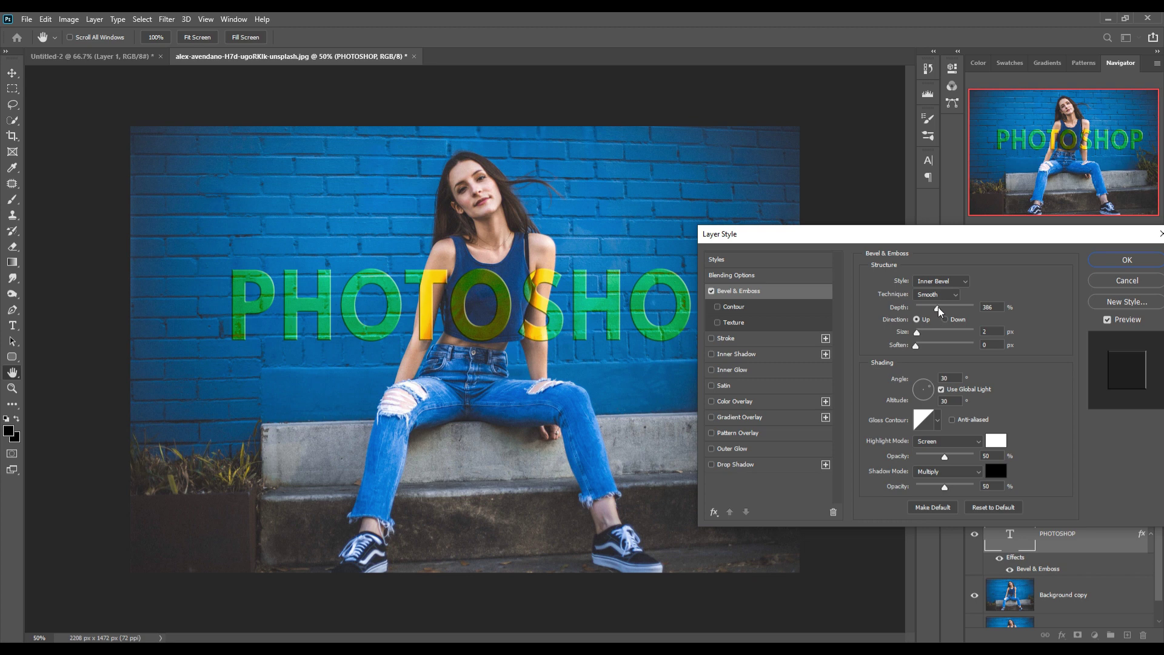
{"action": "left_click_drag", "start_coordinate": [938, 309], "coordinate": [969, 311]}
{"action": "left_click", "coordinate": [949, 322]}
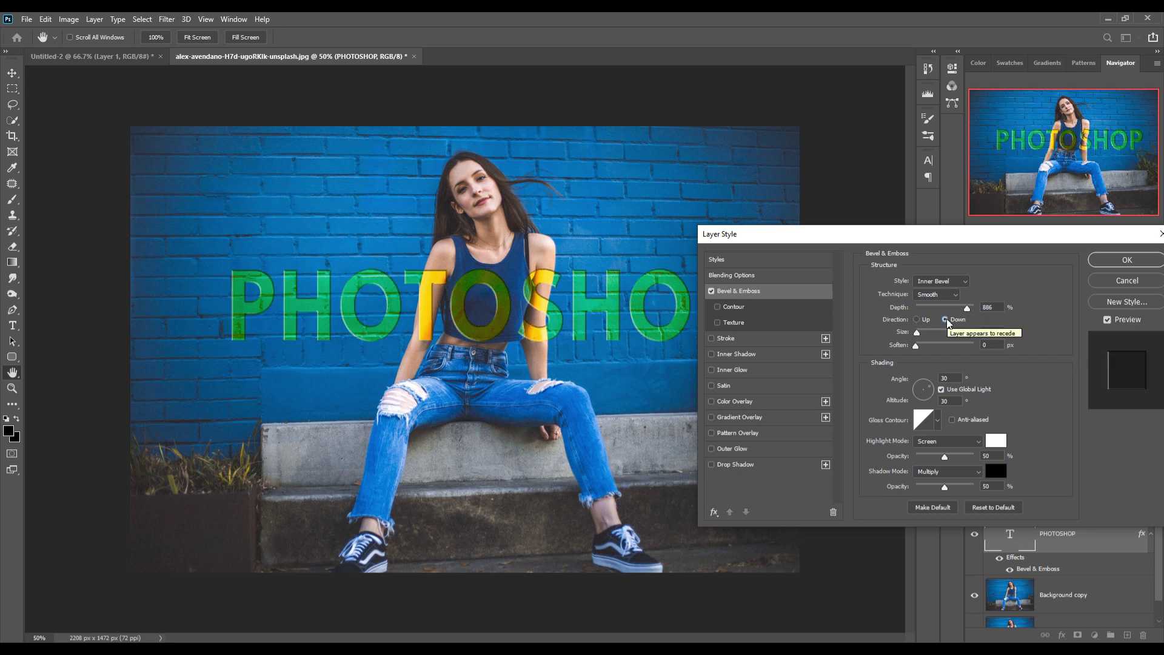
{"action": "left_click", "coordinate": [917, 320]}
{"action": "left_click", "coordinate": [946, 320]}
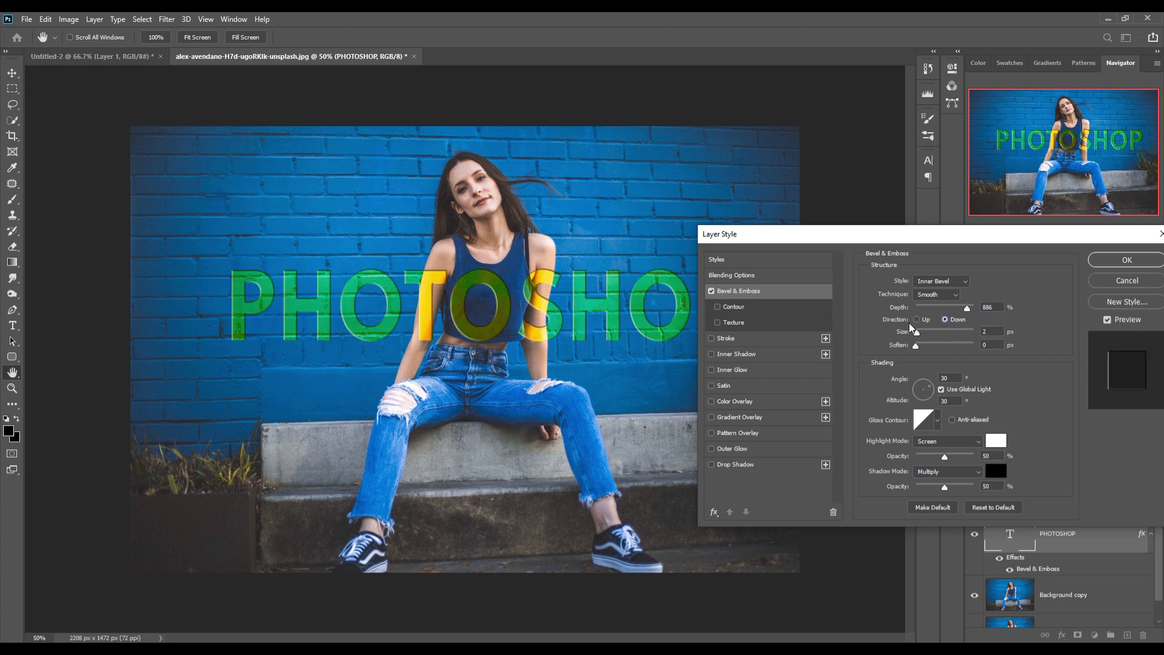
{"action": "left_click", "coordinate": [917, 319]}
{"action": "left_click", "coordinate": [945, 320]}
{"action": "left_click", "coordinate": [917, 320]}
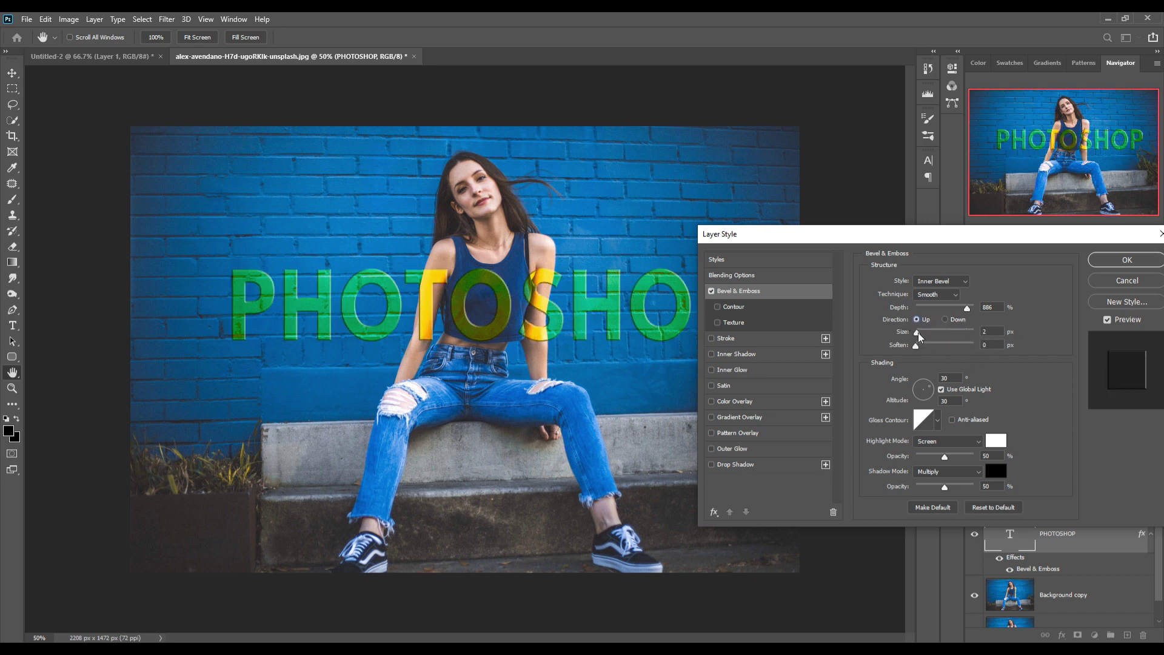
Set bevel Size 7 px, Soften 10 px, Angle 7° and apply the style
{"action": "left_click_drag", "start_coordinate": [917, 333], "coordinate": [957, 350]}
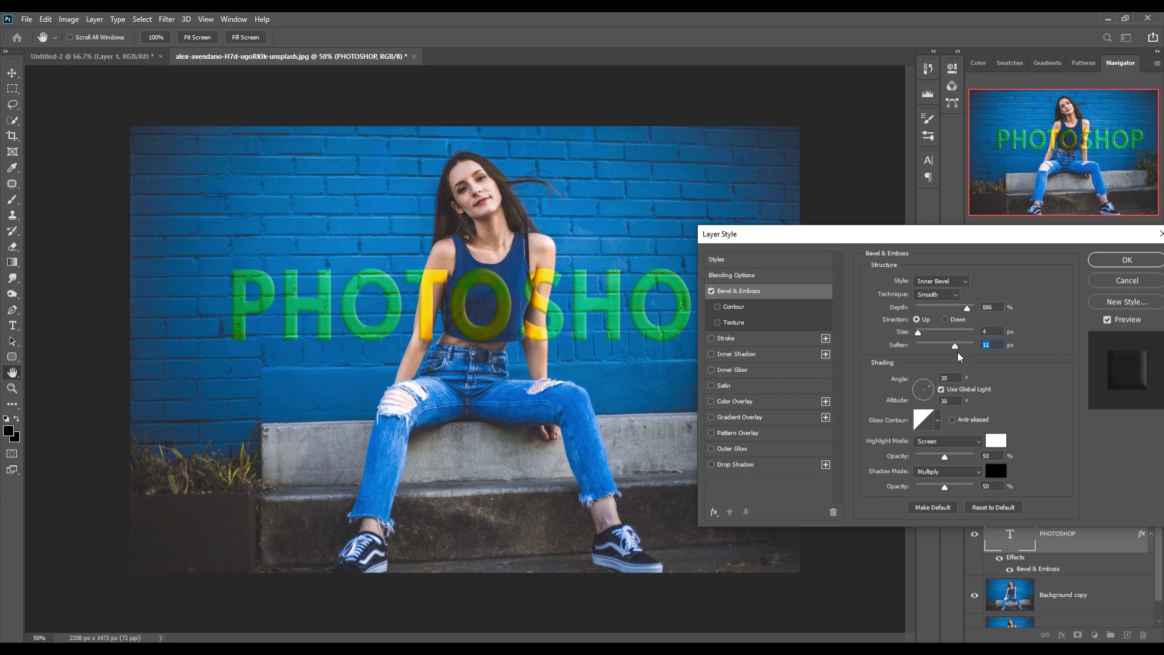
{"action": "left_click_drag", "start_coordinate": [957, 350], "coordinate": [923, 336]}
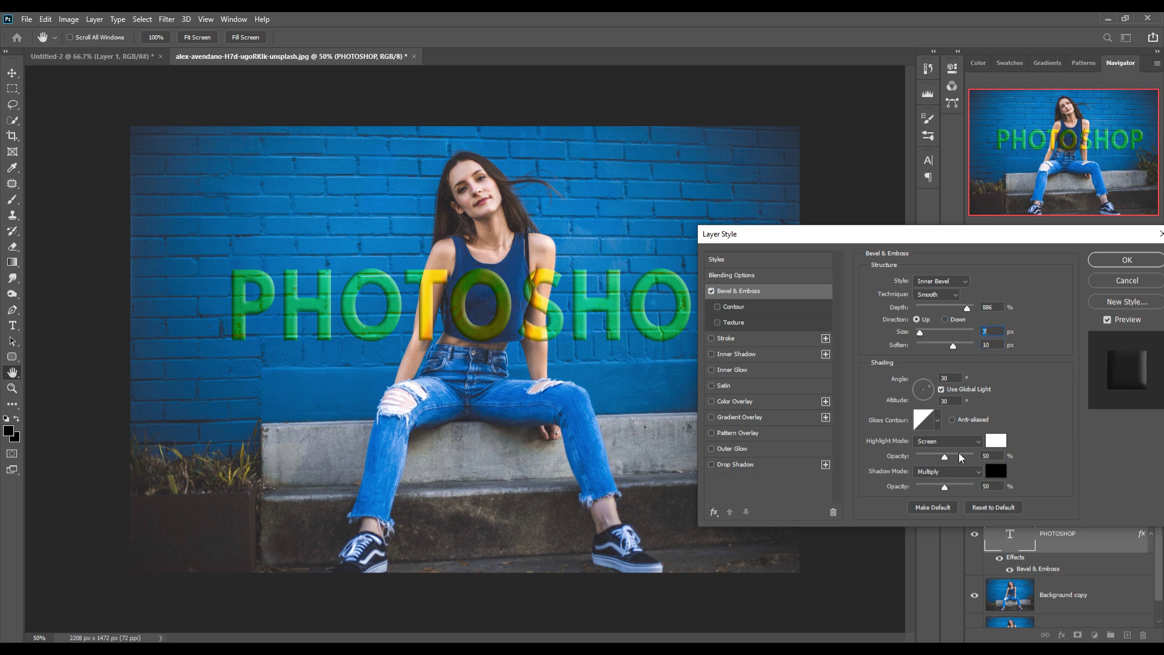
{"action": "left_click_drag", "start_coordinate": [934, 402], "coordinate": [931, 388]}
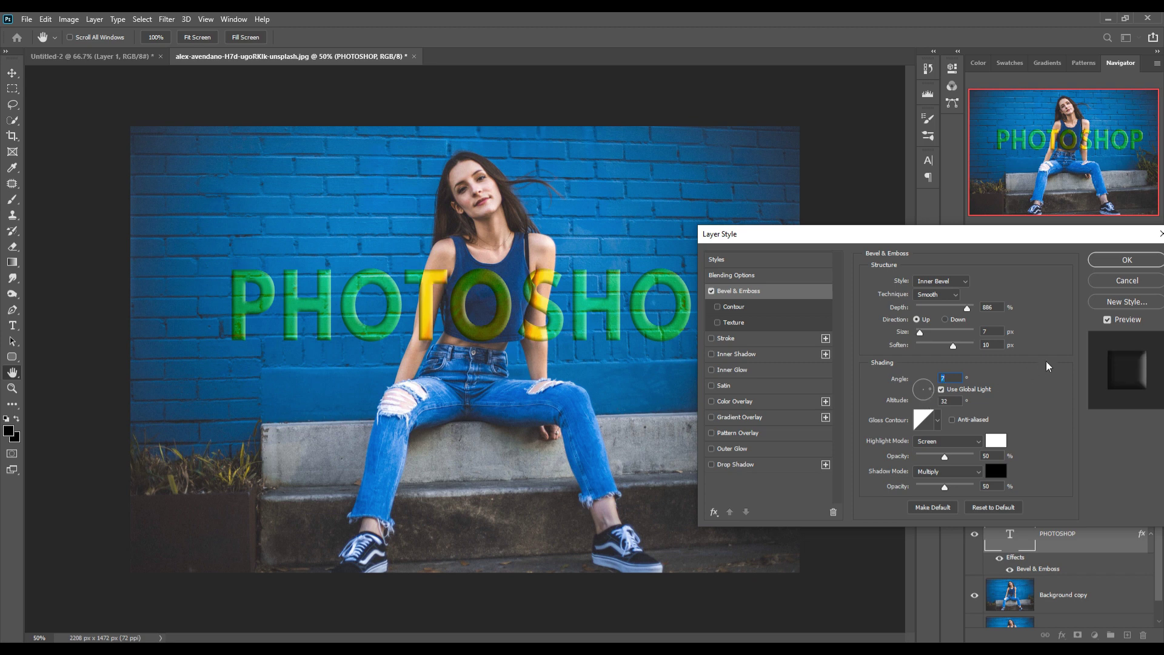
{"action": "left_click", "coordinate": [1109, 261]}
{"action": "key", "text": "v"}
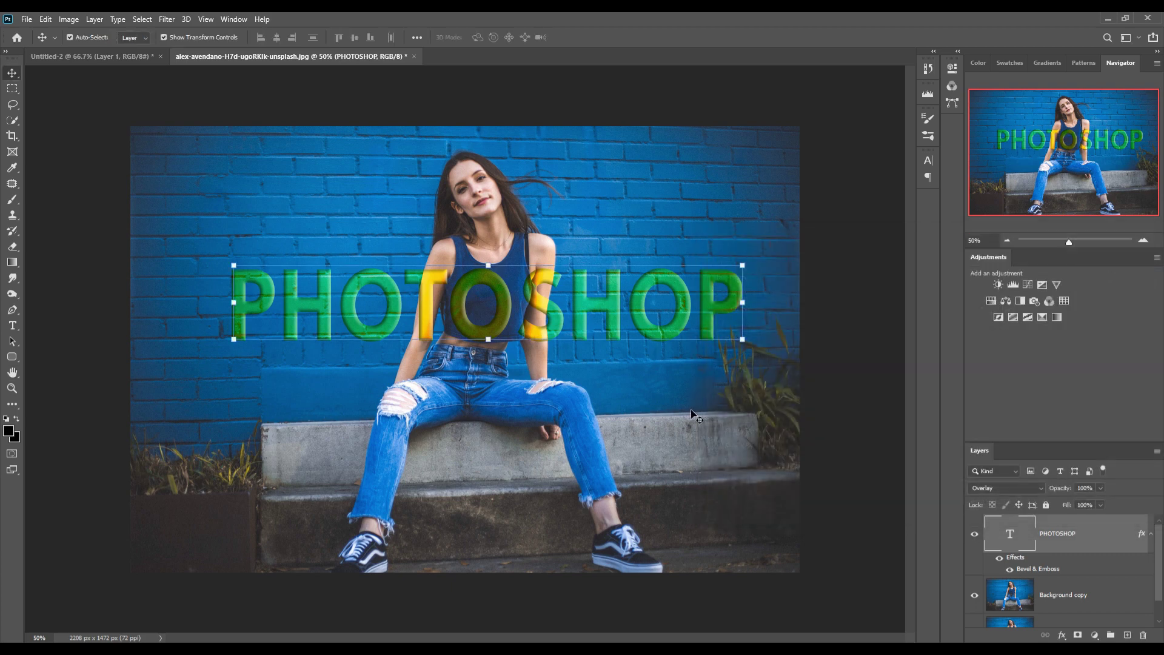
Convert the text to a smart object and Liquify its letters with a 125 brush and Show Backdrop
{"action": "right_click", "coordinate": [1095, 534]}
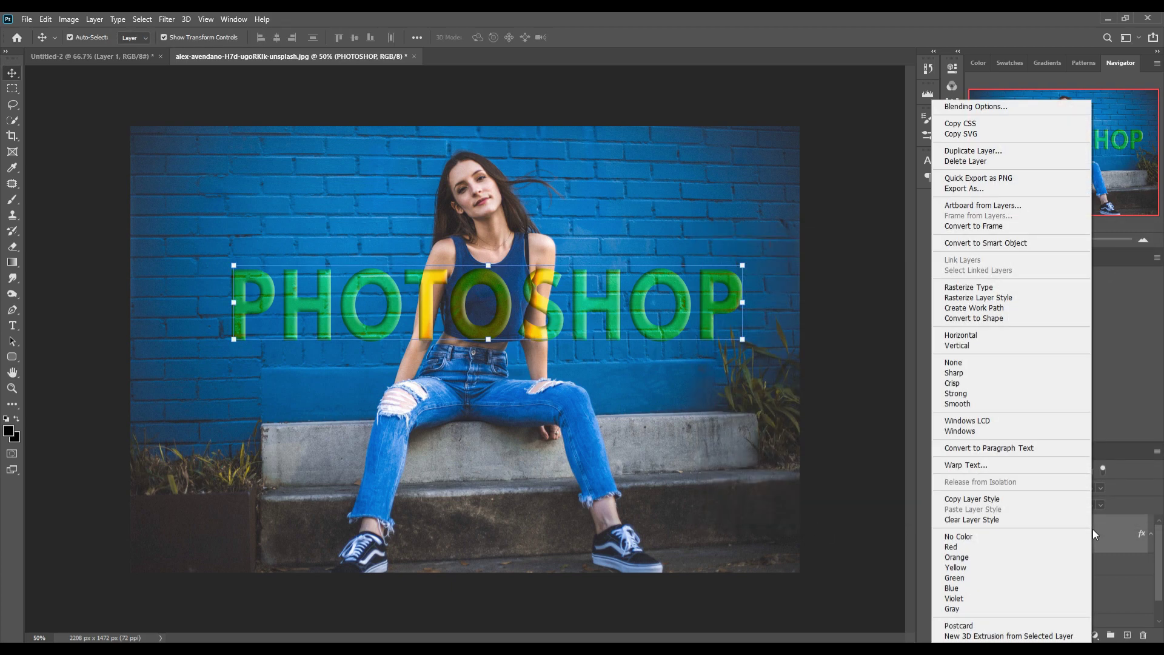
{"action": "left_click", "coordinate": [978, 242]}
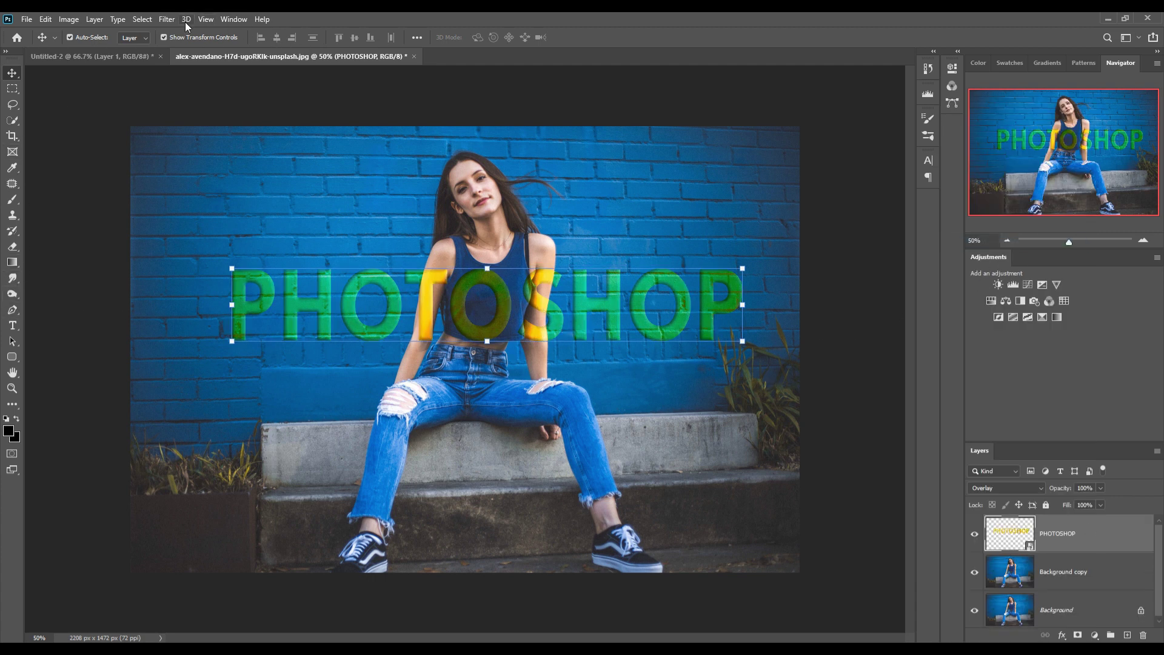
{"action": "left_click", "coordinate": [166, 19]}
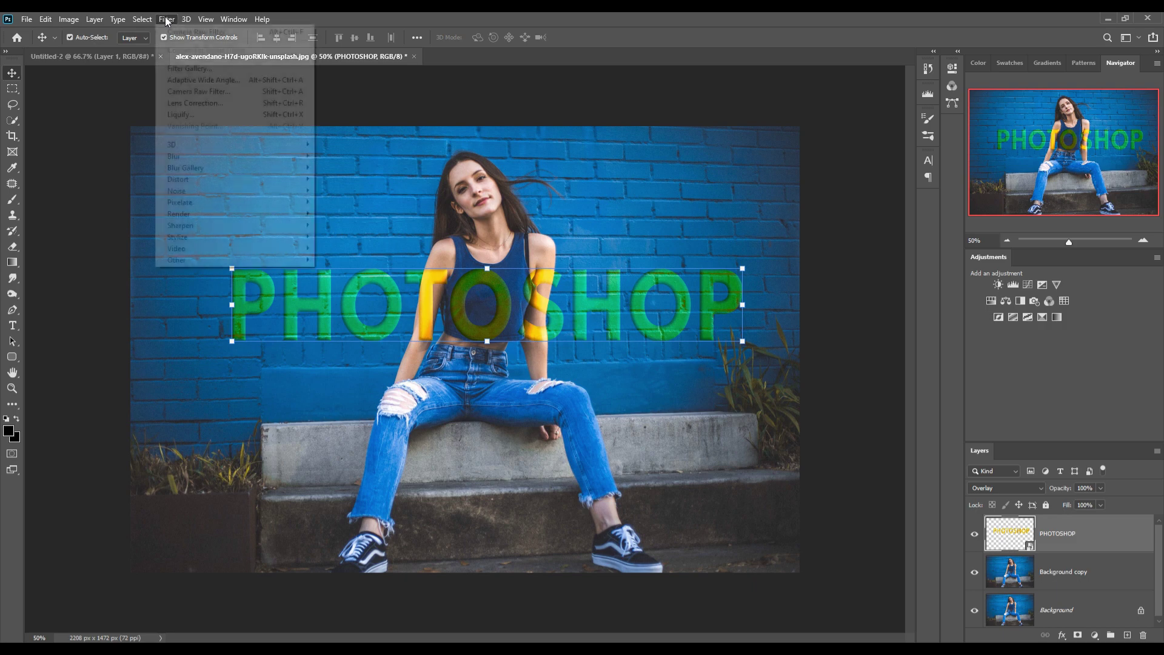
{"action": "left_click", "coordinate": [179, 115]}
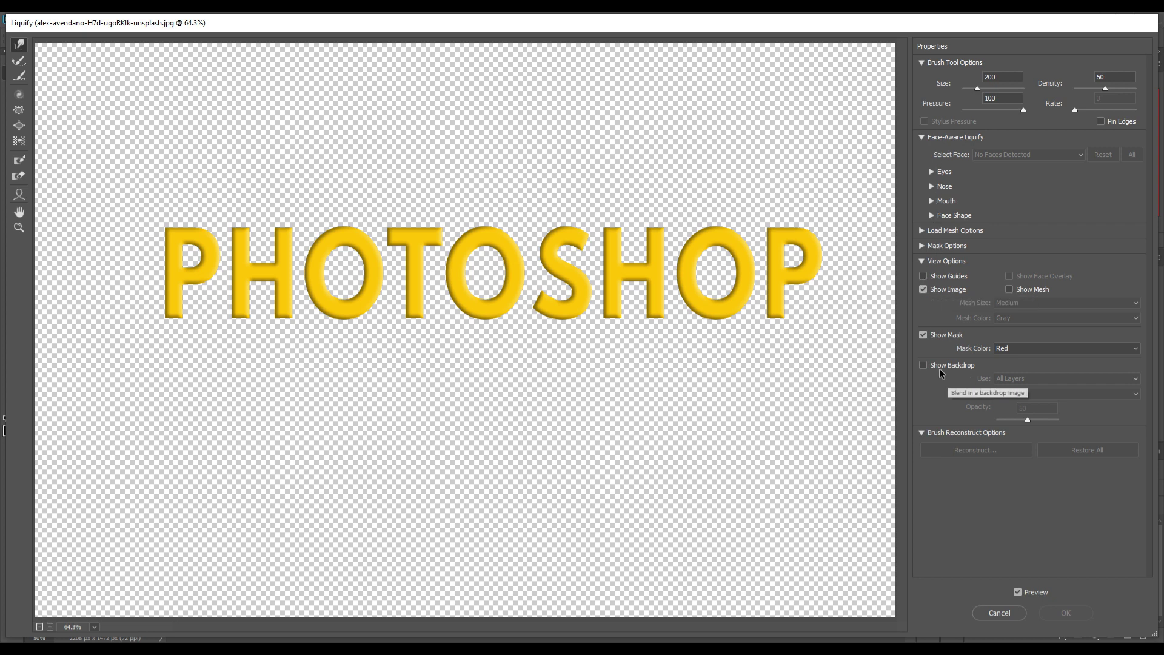
{"action": "left_click", "coordinate": [924, 366]}
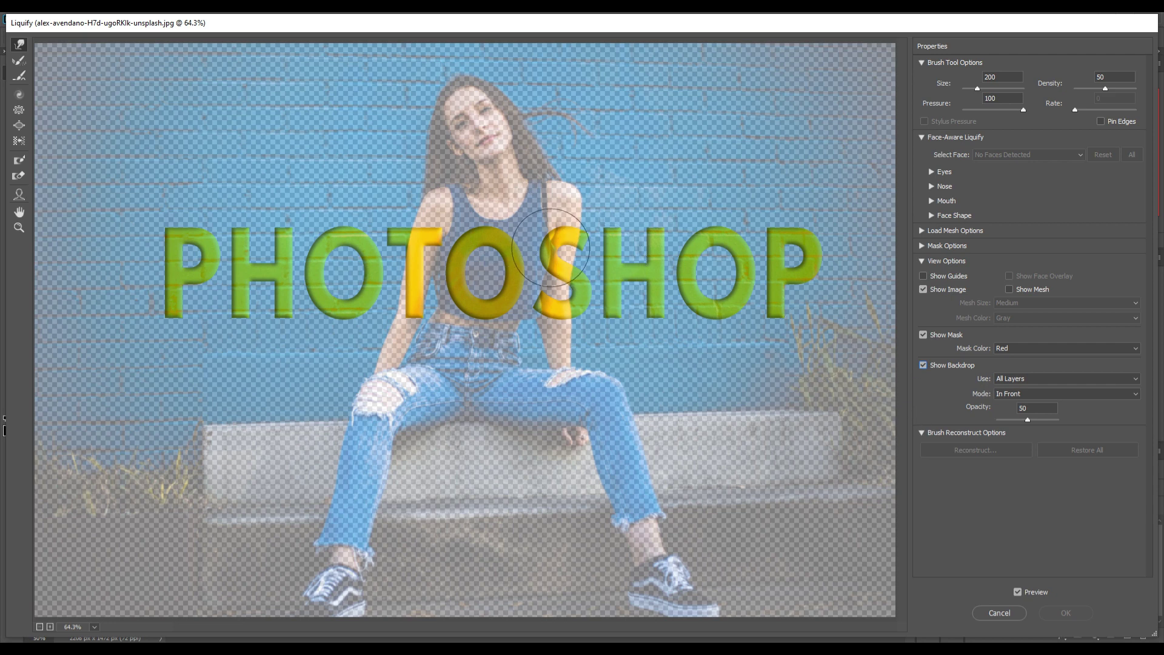
{"action": "key", "text": "bracketleft"}
{"action": "key", "text": "bracketleft"}
{"action": "key", "text": "bracketleft"}
{"action": "key", "text": "bracketleft"}
{"action": "key", "text": "bracketleft"}
{"action": "key", "text": "bracketleft"}
{"action": "key", "text": "bracketleft"}
{"action": "key", "text": "bracketleft"}
{"action": "key", "text": "bracketleft"}
{"action": "key", "text": "bracketleft"}
{"action": "key", "text": "bracketleft"}
{"action": "left_click", "coordinate": [406, 227]}
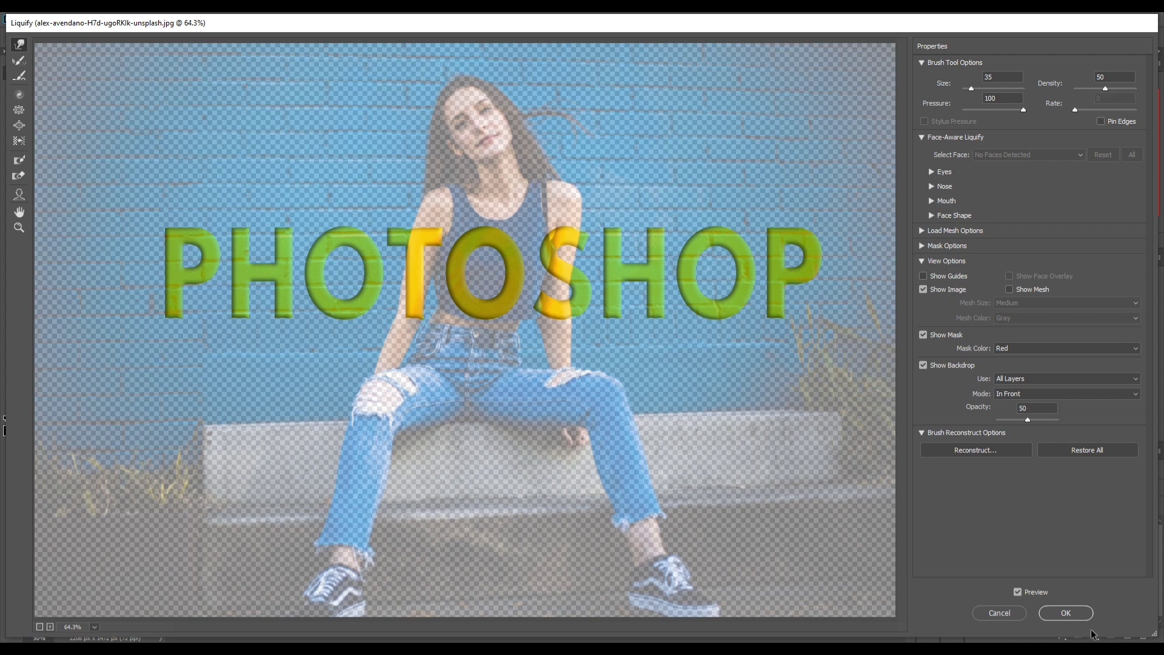
{"action": "left_click", "coordinate": [1079, 615]}
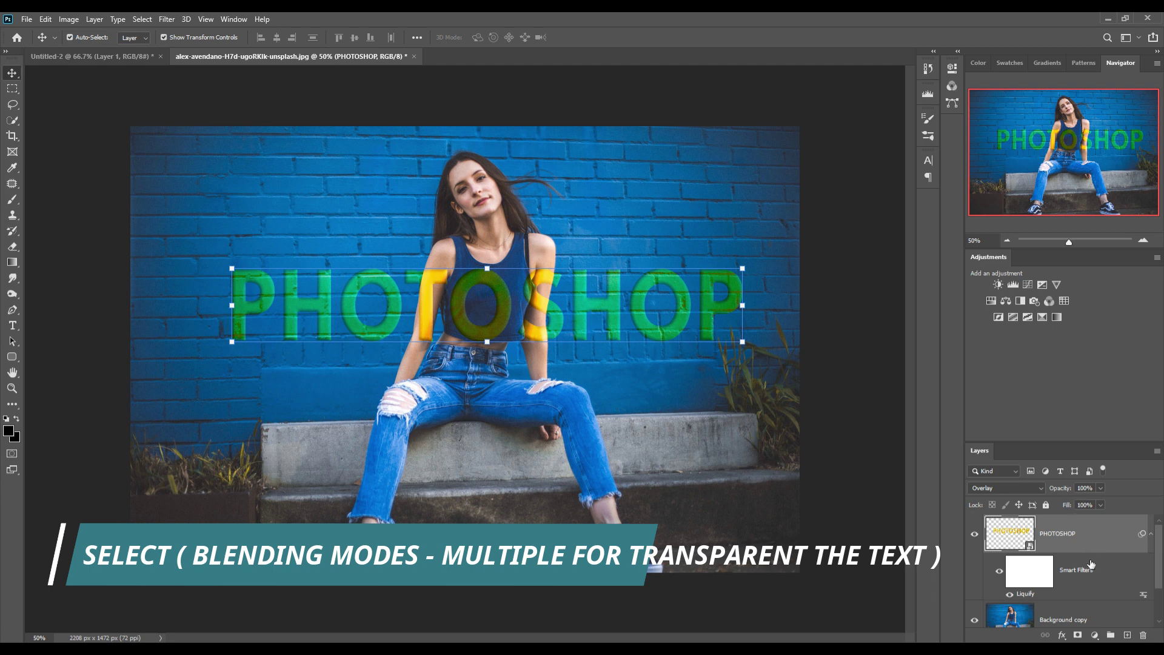
Add a new Layer 1 clipped to the PHOTOSHOP text with Linear Dodge (Add) blending
{"action": "left_click", "coordinate": [1096, 635]}
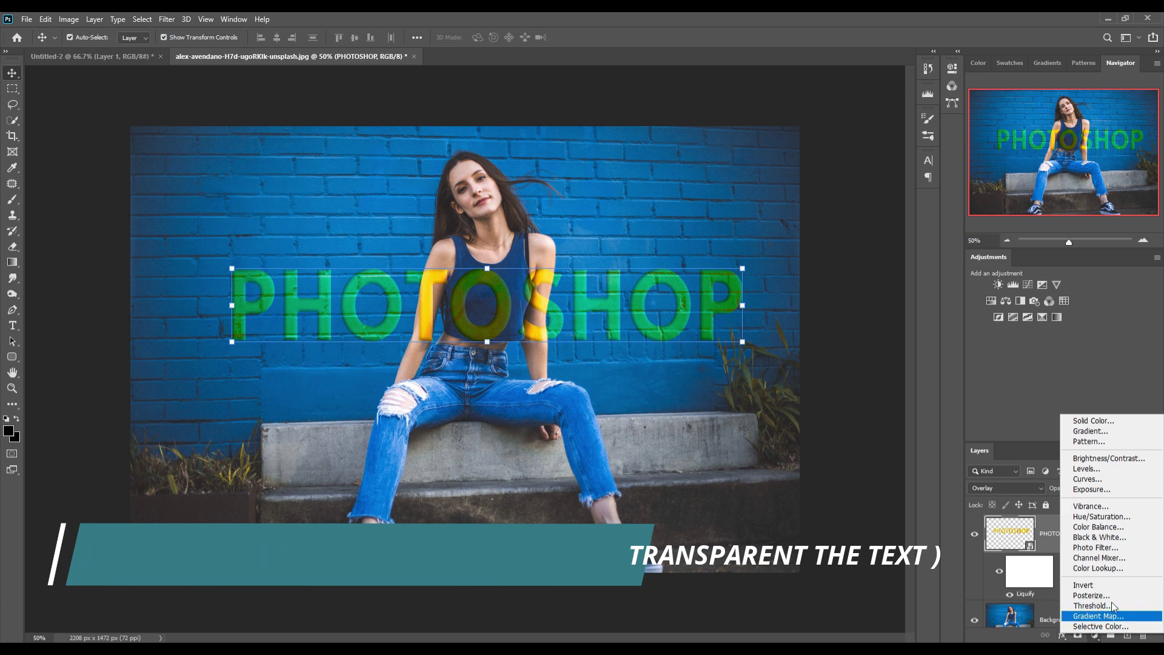
{"action": "left_click", "coordinate": [1103, 421]}
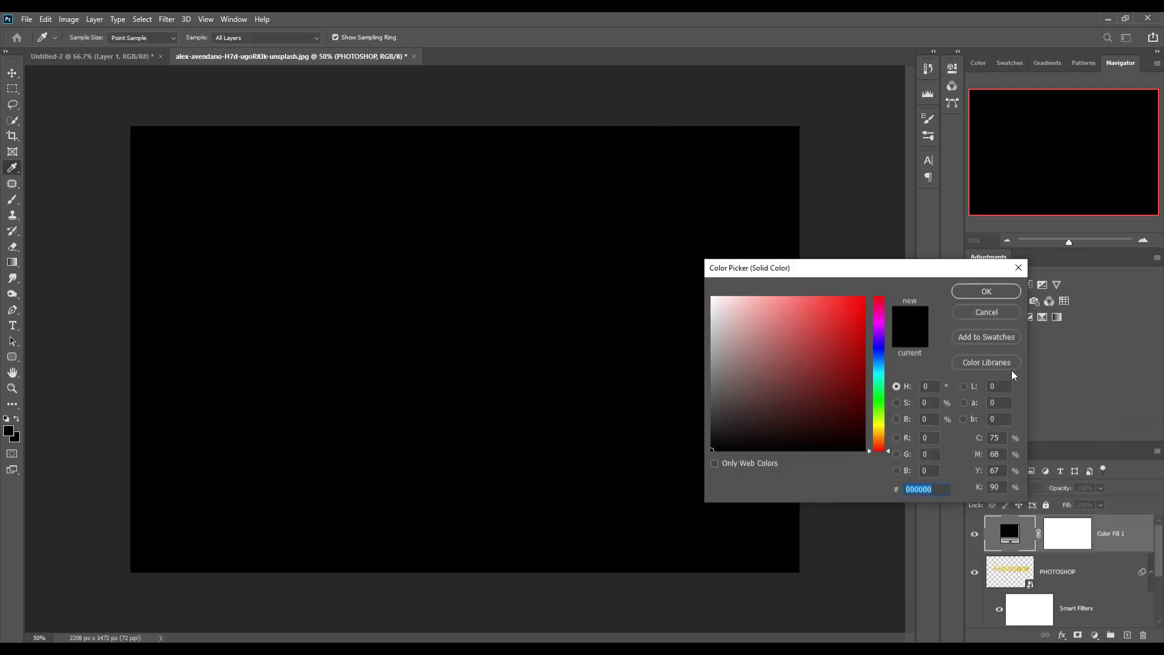
{"action": "left_click", "coordinate": [1018, 268]}
{"action": "left_click", "coordinate": [1129, 636]}
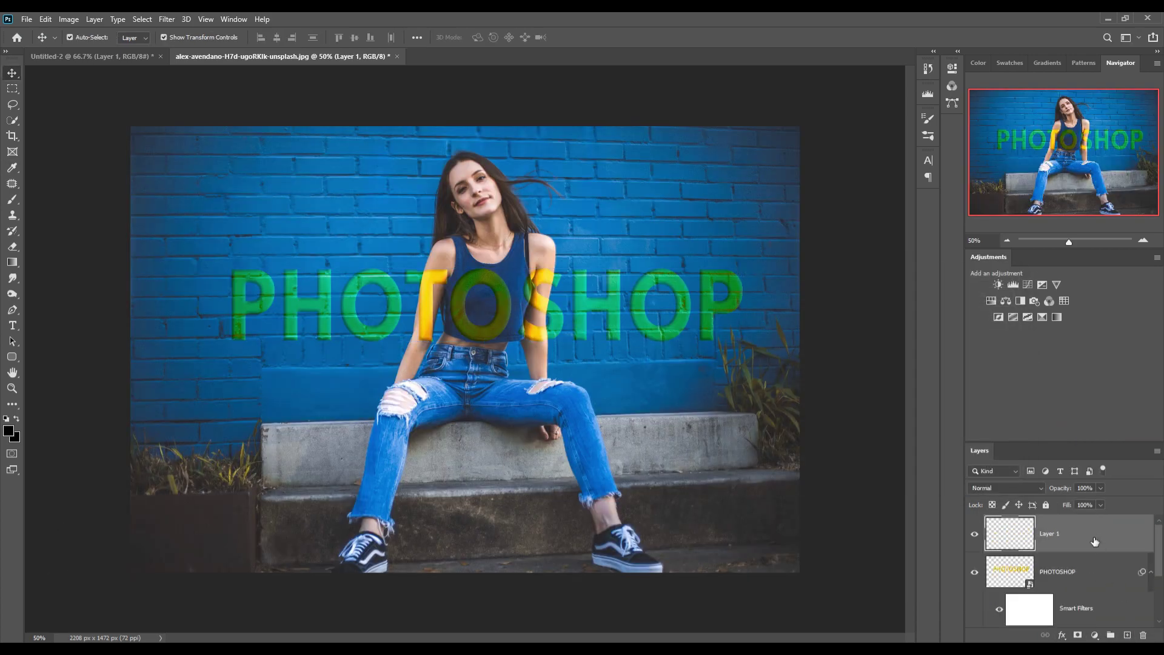
{"action": "right_click", "coordinate": [1092, 537]}
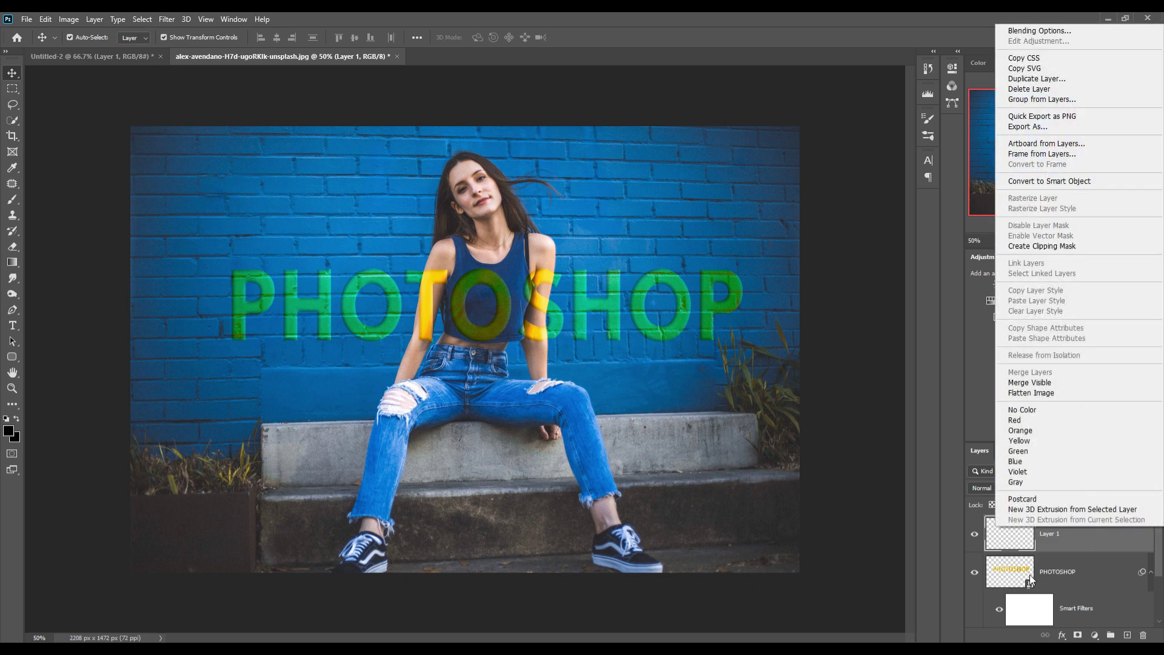
{"action": "left_click", "coordinate": [1055, 247]}
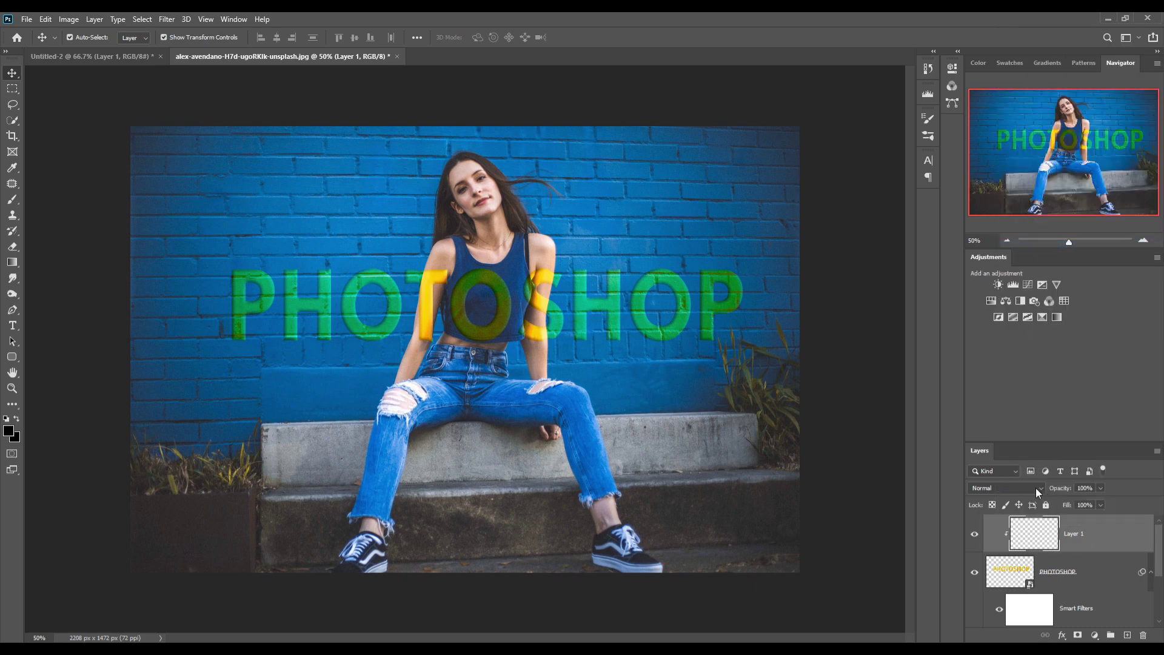
{"action": "left_click", "coordinate": [1037, 490]}
{"action": "left_click", "coordinate": [1000, 460]}
Add a Solid Color fill layer over the text and set its colour to bright blue
{"action": "left_click", "coordinate": [1094, 635]}
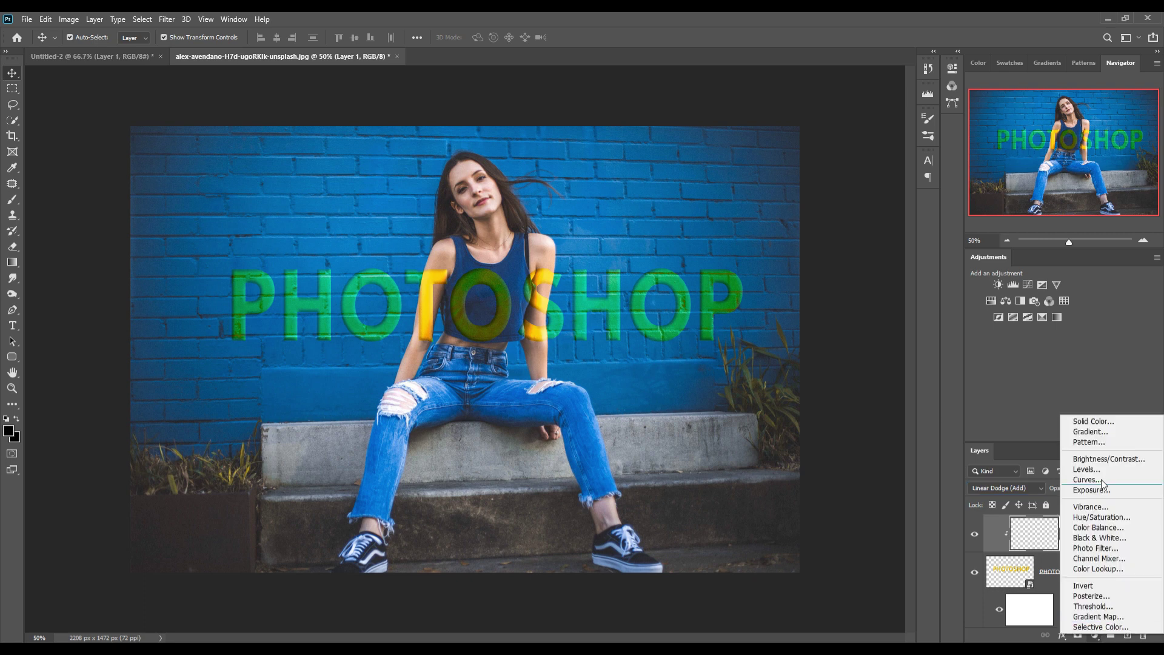
{"action": "left_click", "coordinate": [1099, 421]}
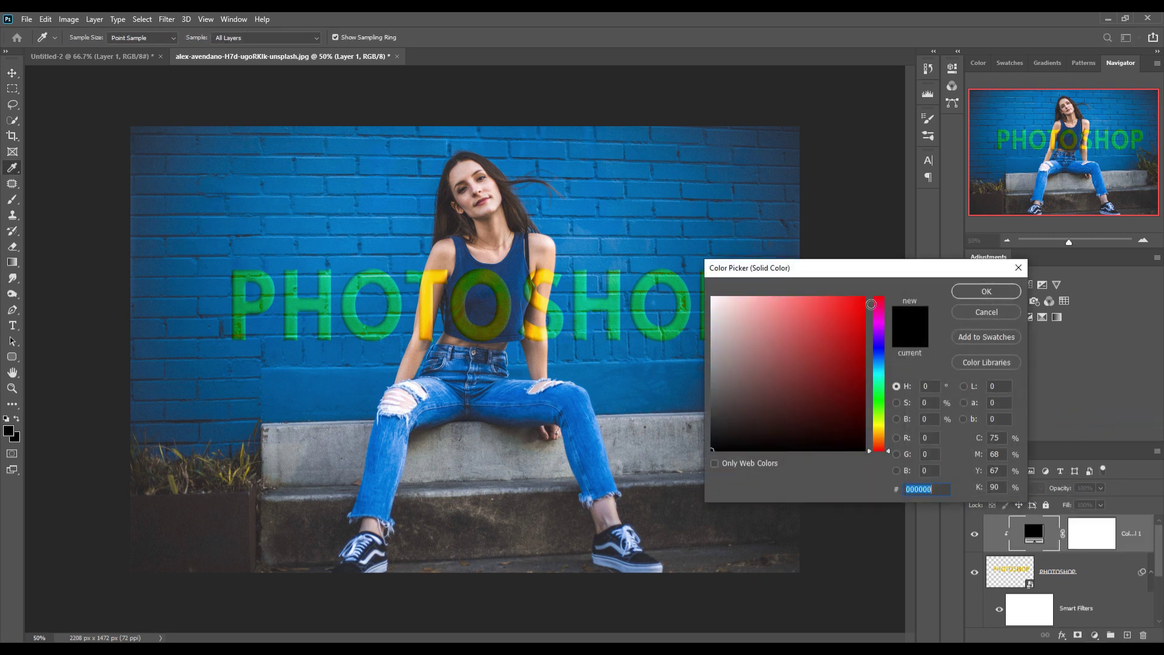
{"action": "left_click", "coordinate": [863, 299]}
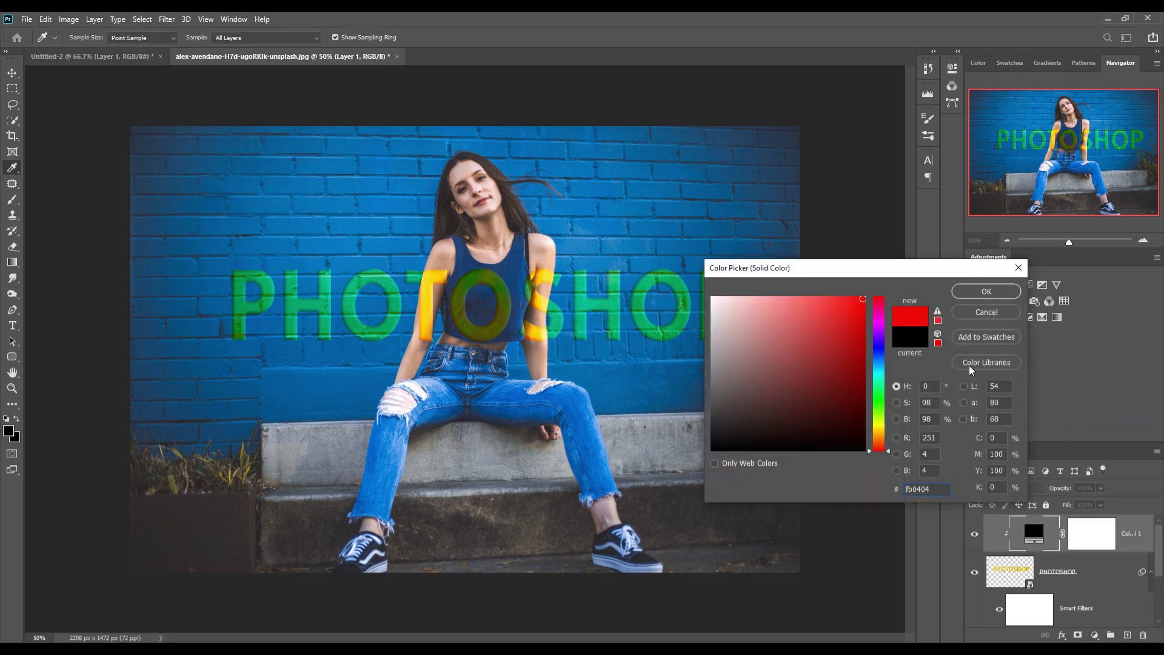
{"action": "left_click", "coordinate": [865, 426]}
{"action": "left_click", "coordinate": [828, 424]}
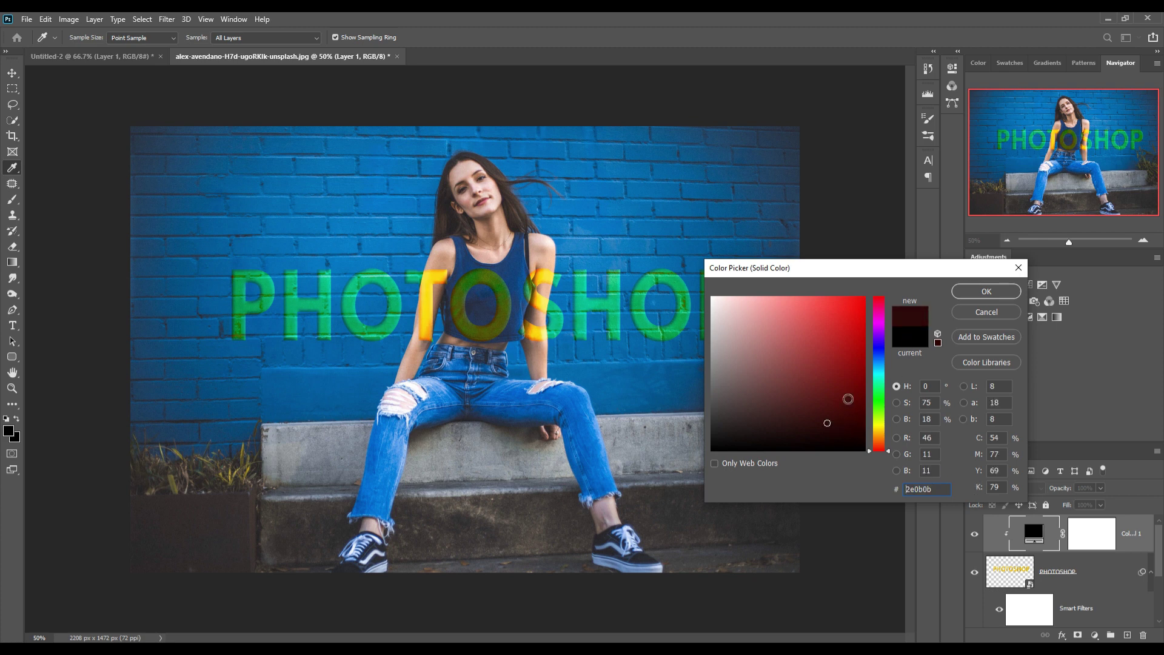
{"action": "left_click", "coordinate": [822, 366]}
{"action": "left_click", "coordinate": [808, 362]}
{"action": "left_click", "coordinate": [799, 357]}
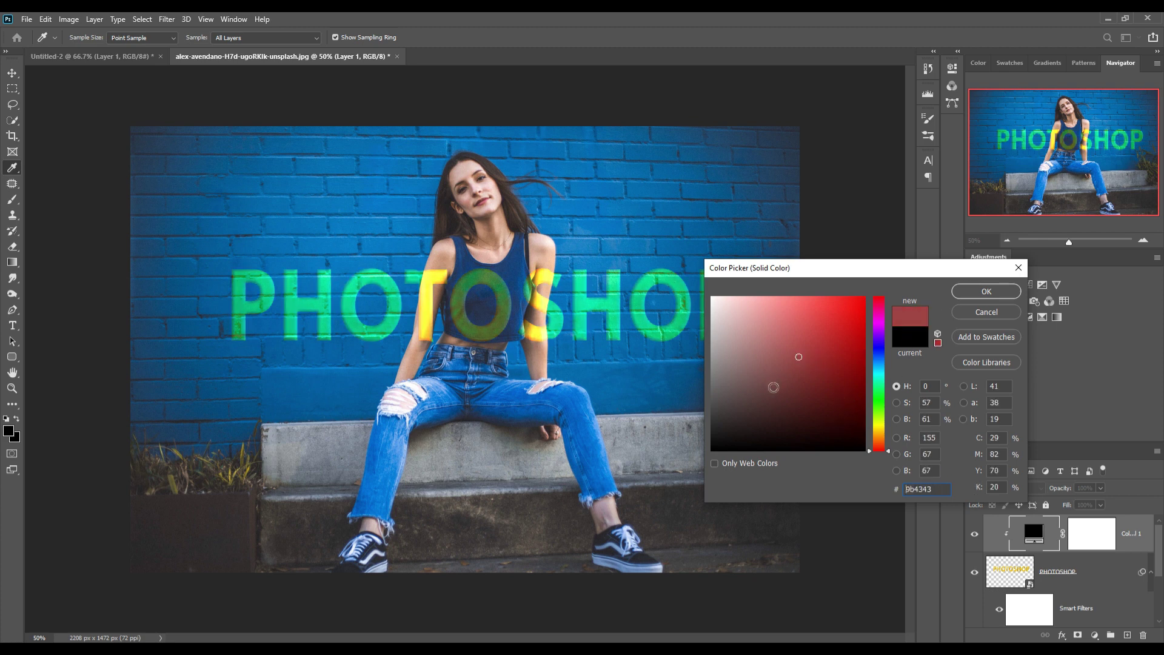
{"action": "left_click", "coordinate": [771, 405]}
{"action": "left_click", "coordinate": [797, 434]}
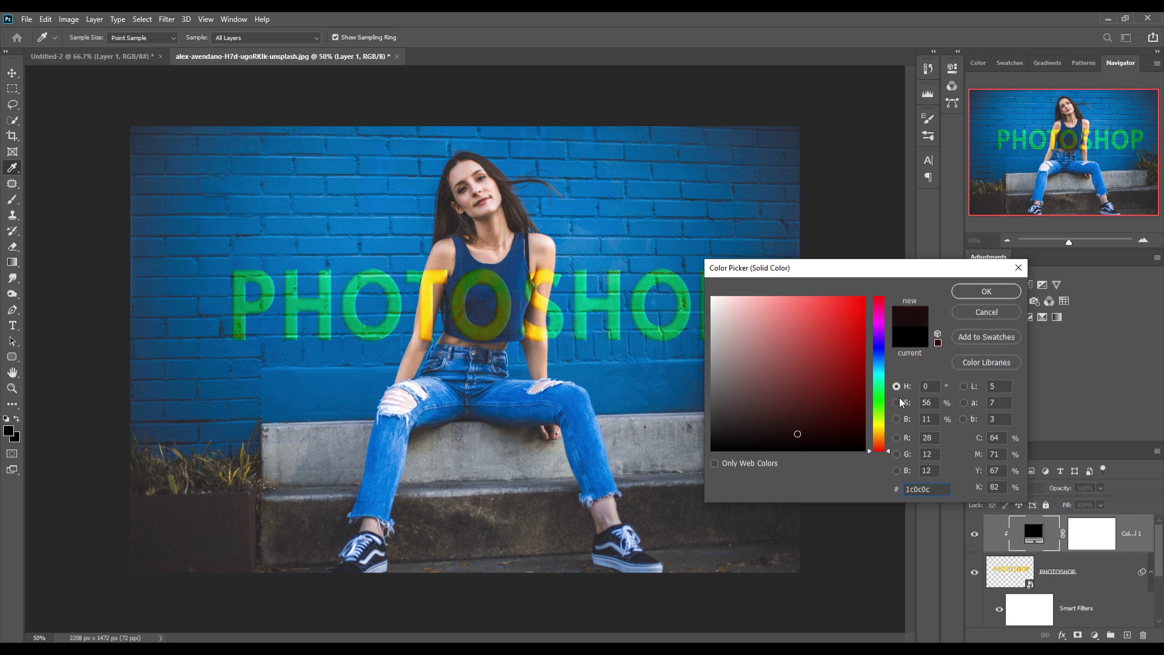
{"action": "left_click_drag", "start_coordinate": [883, 410], "coordinate": [882, 360]}
{"action": "left_click", "coordinate": [867, 302]}
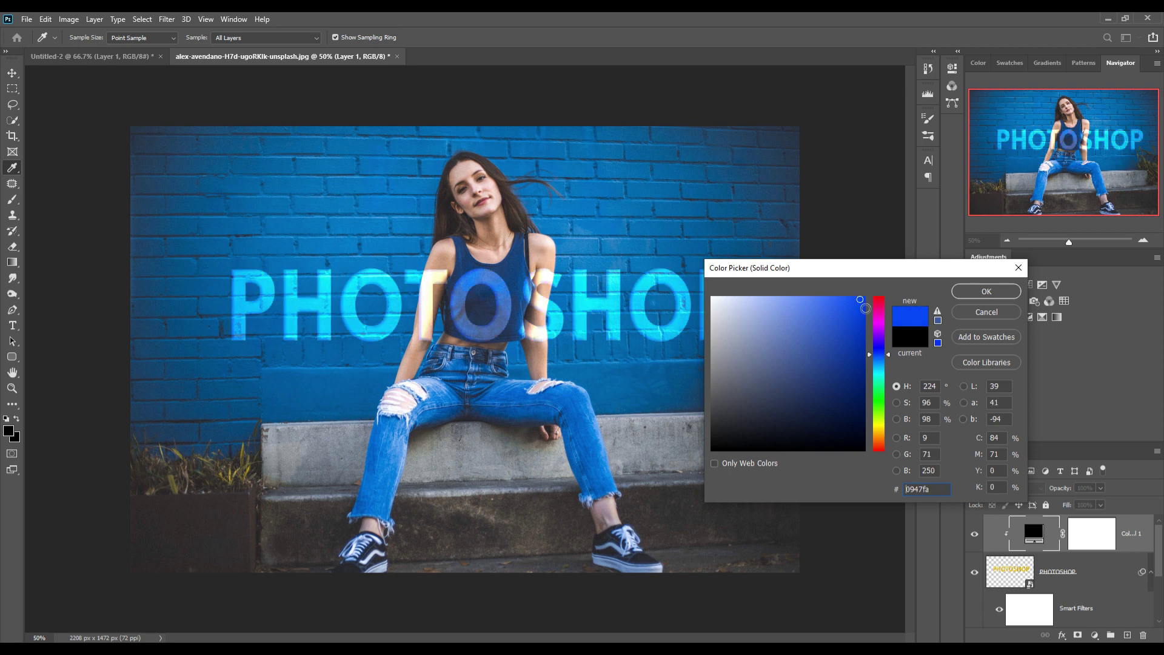
{"action": "left_click", "coordinate": [973, 294]}
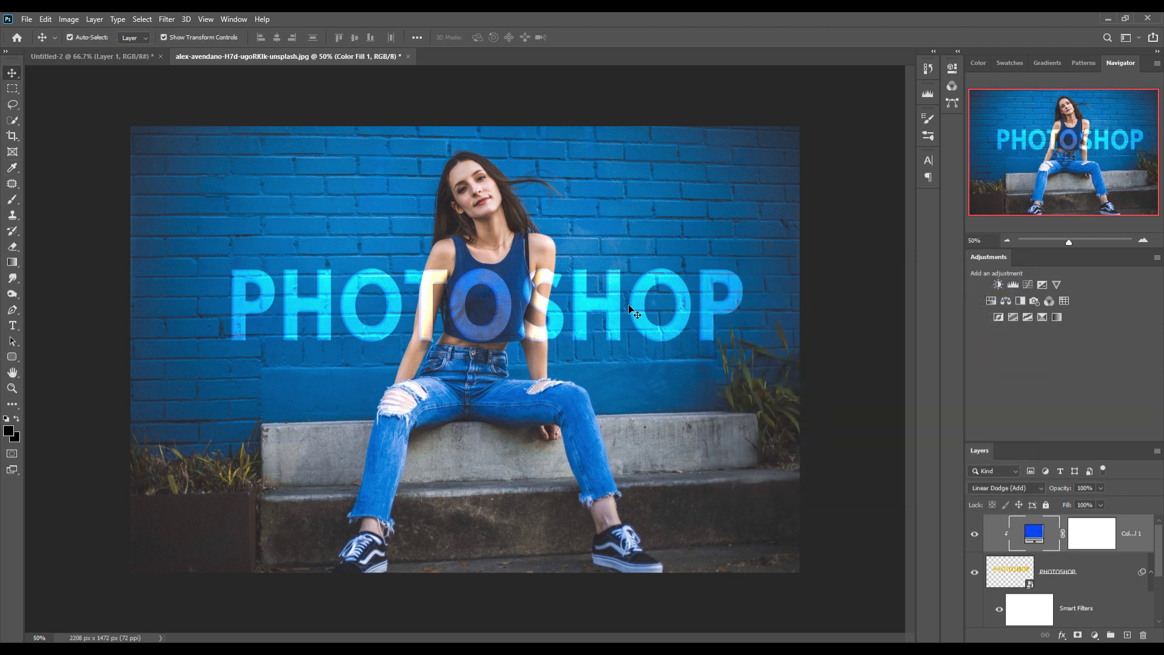
Add a drop shadow to the PHOTOSHOP text with Distance 10 px, Spread 14%, Size 18 px
{"action": "left_click", "coordinate": [1075, 582]}
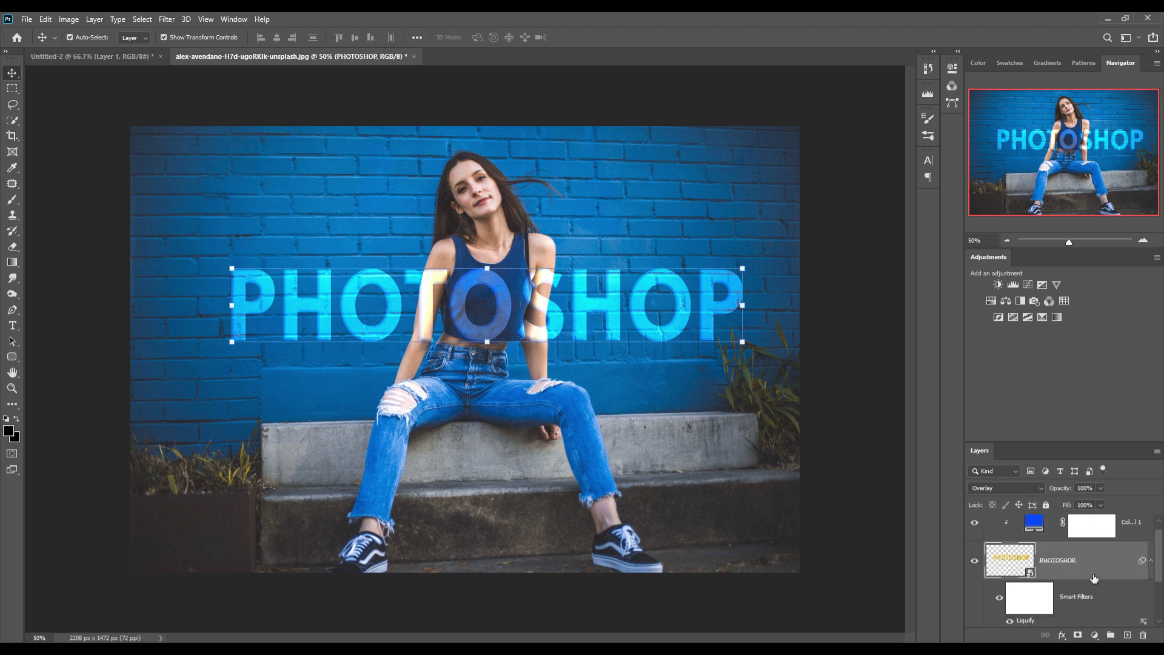
{"action": "left_click", "coordinate": [1062, 635]}
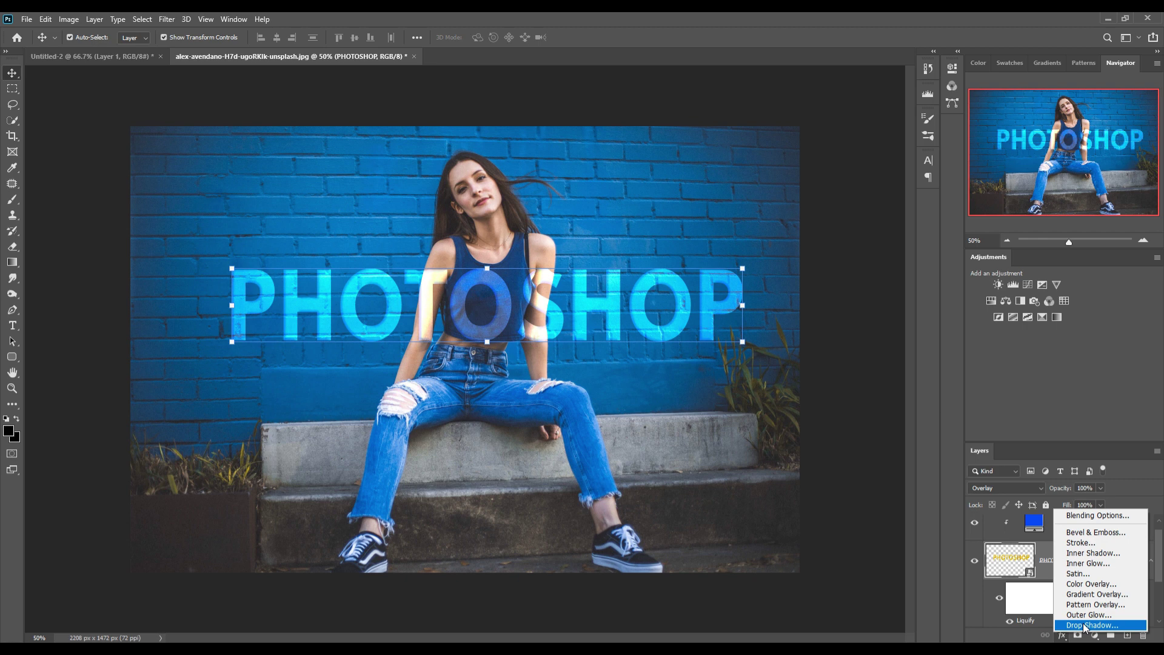
{"action": "left_click", "coordinate": [1085, 625]}
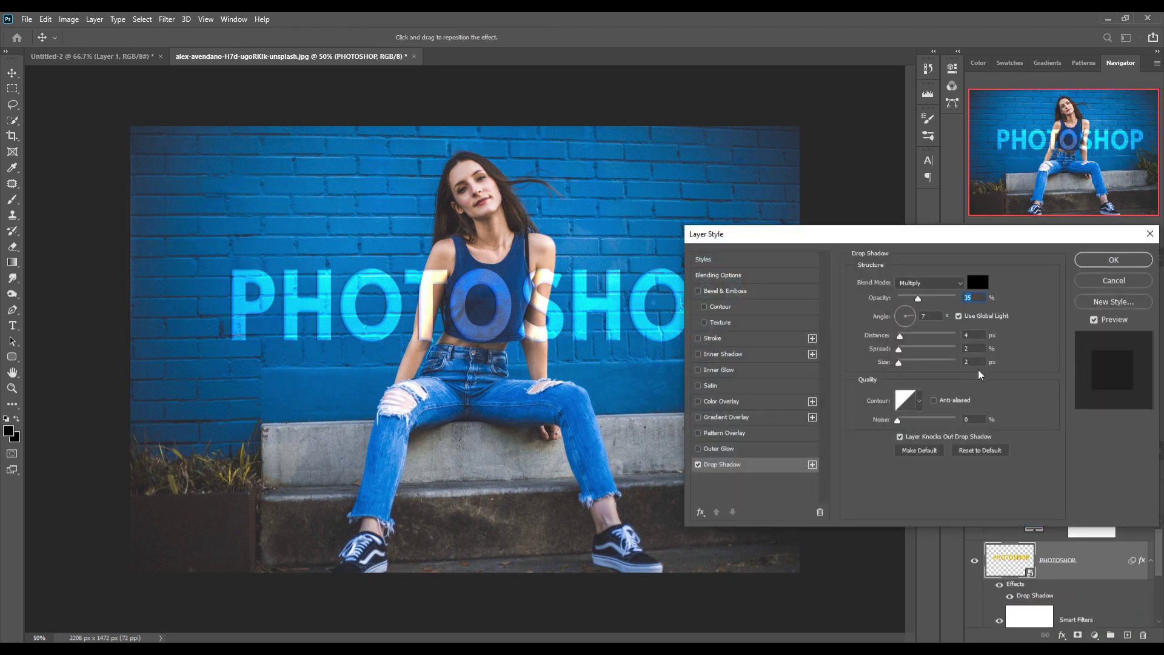
{"action": "left_click_drag", "start_coordinate": [933, 232], "coordinate": [940, 294]}
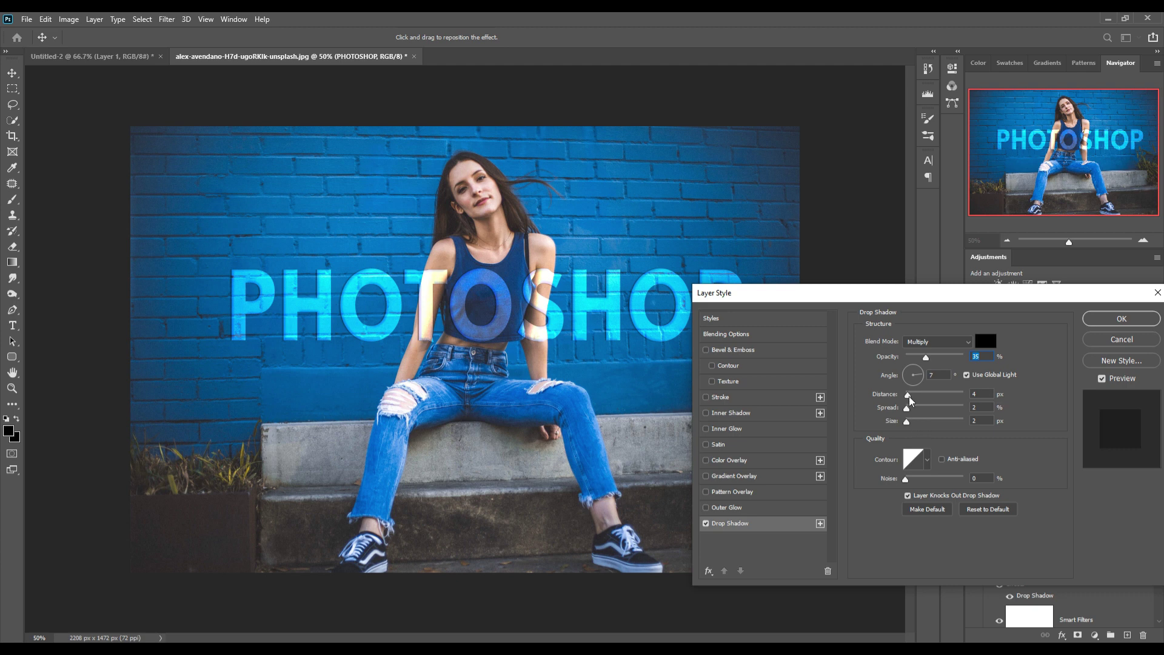
{"action": "left_click_drag", "start_coordinate": [909, 400], "coordinate": [911, 395]}
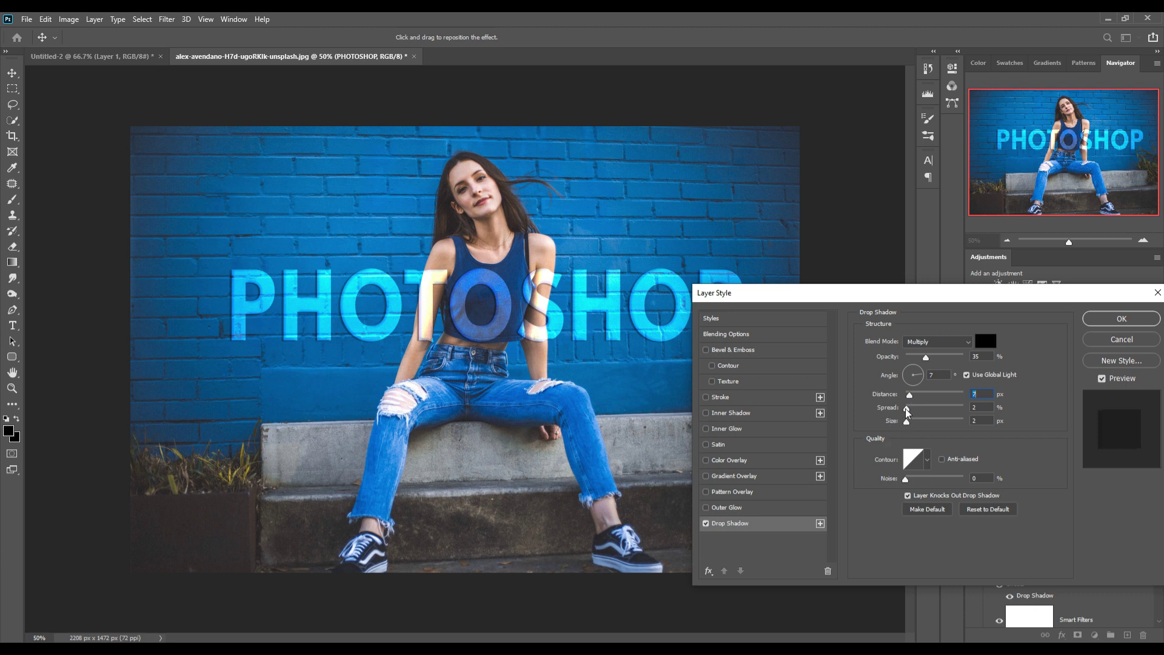
{"action": "left_click_drag", "start_coordinate": [907, 410], "coordinate": [925, 411]}
{"action": "left_click_drag", "start_coordinate": [908, 422], "coordinate": [907, 426]}
{"action": "left_click", "coordinate": [1113, 326]}
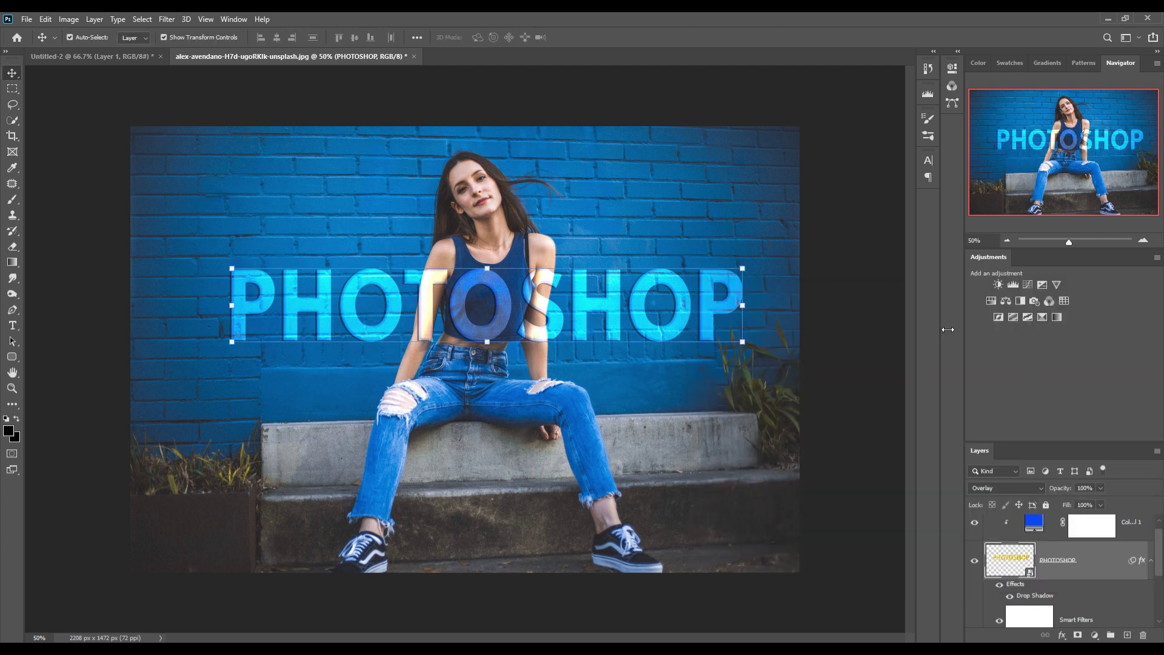